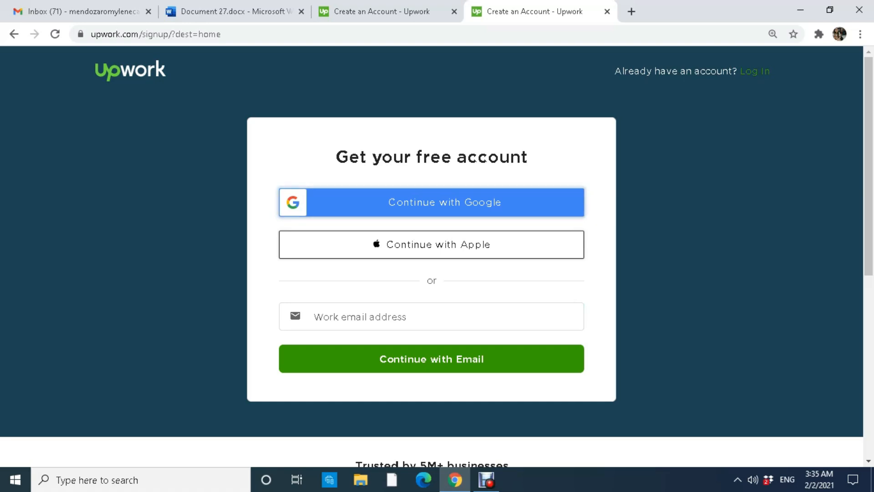
- Close the duplicate sign-up page, choose to work as a freelancer with Spain as the country, and create the account
{"action": "left_click", "coordinate": [606, 11]}
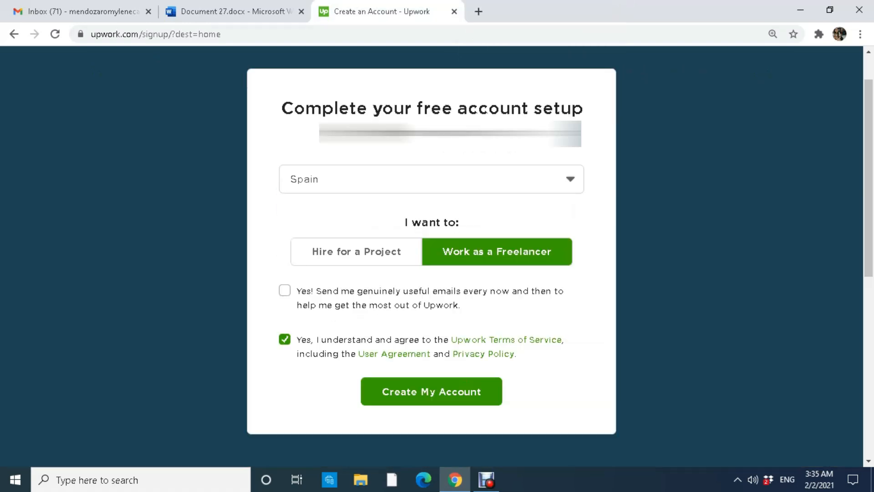
{"action": "left_click", "coordinate": [431, 179]}
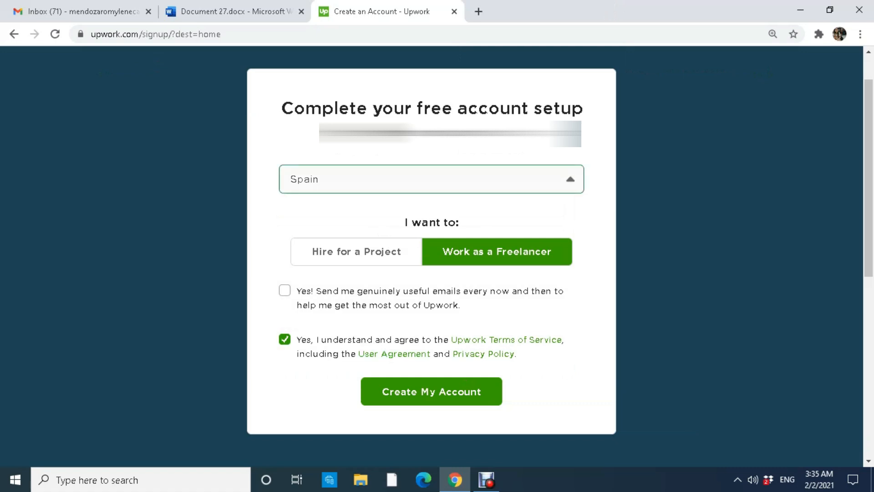
{"action": "left_click", "coordinate": [570, 179]}
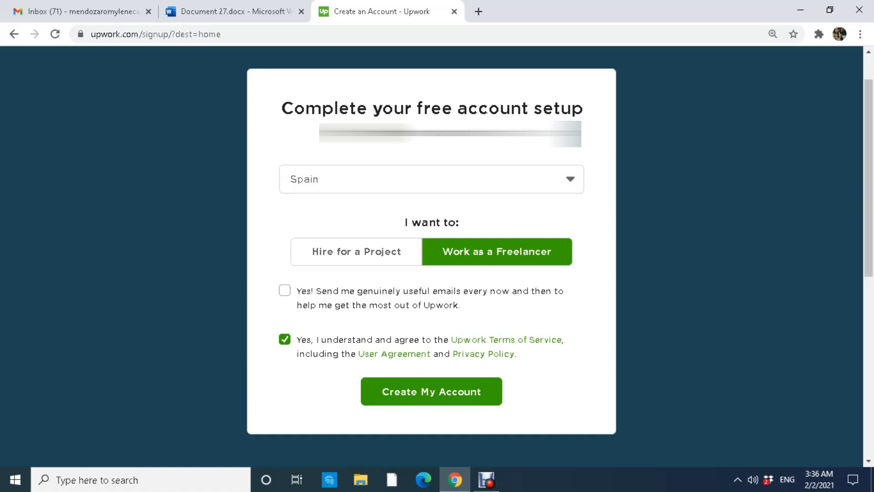
{"action": "left_click", "coordinate": [356, 252]}
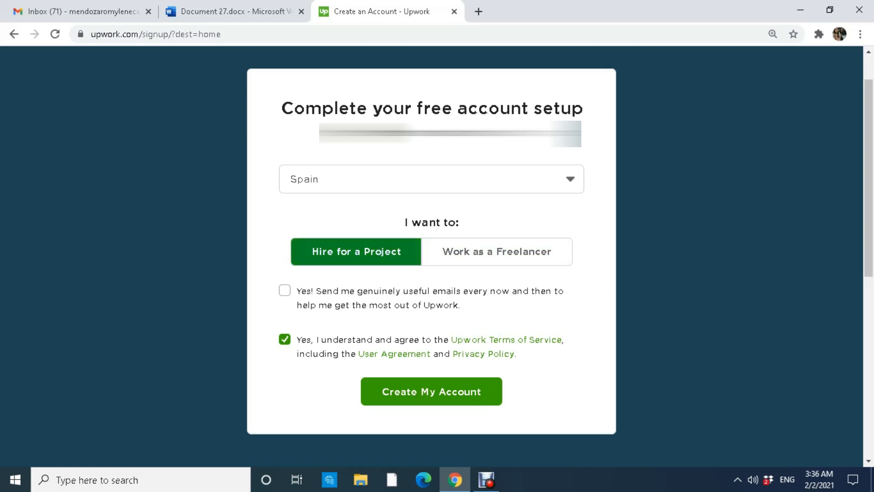
{"action": "left_click", "coordinate": [497, 251]}
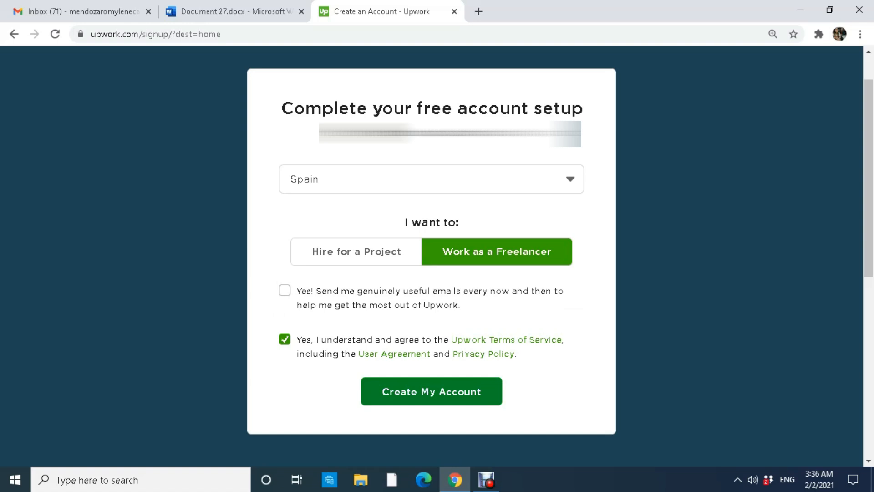
{"action": "left_click", "coordinate": [432, 392]}
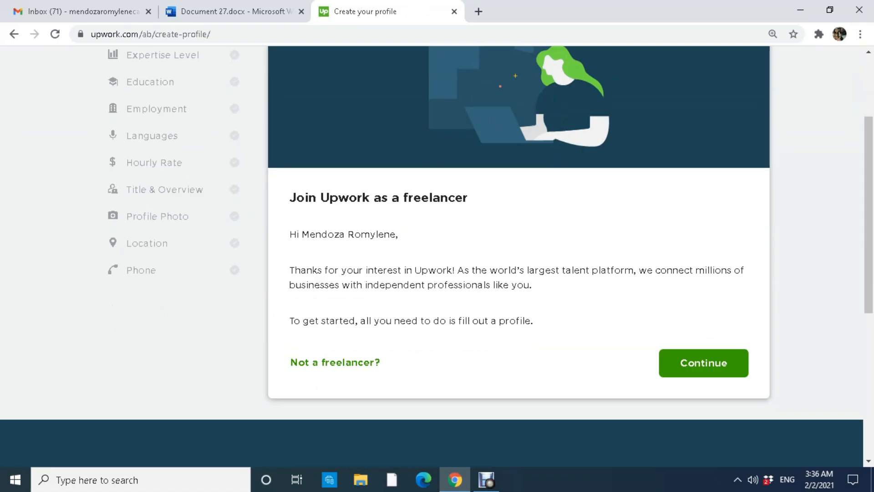
- Continue as a freelancer, start the profile, and choose to fill it out manually
{"action": "scroll", "coordinate": [519, 256], "scroll_direction": "up", "scroll_amount": 1}
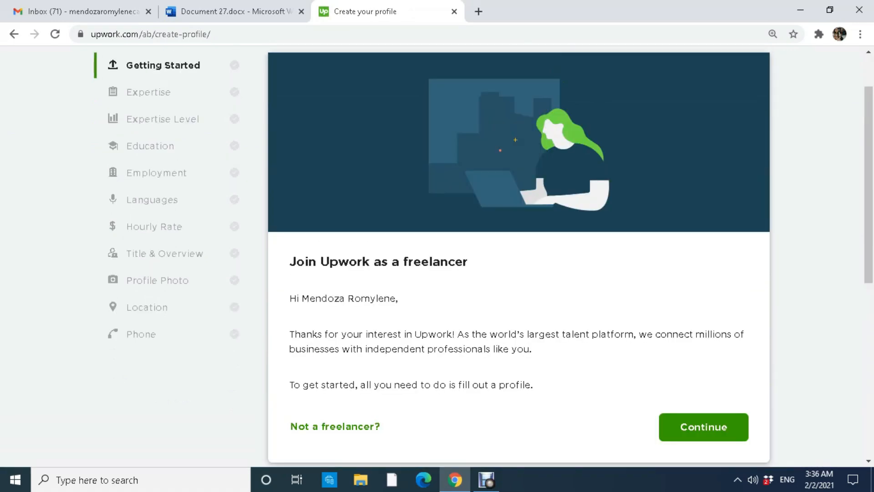
{"action": "scroll", "coordinate": [518, 256], "scroll_direction": "down", "scroll_amount": 1}
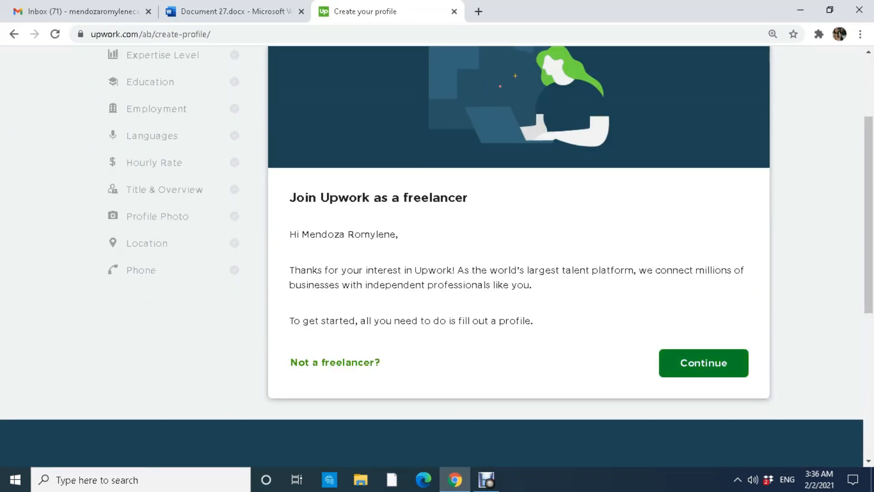
{"action": "left_click", "coordinate": [703, 363]}
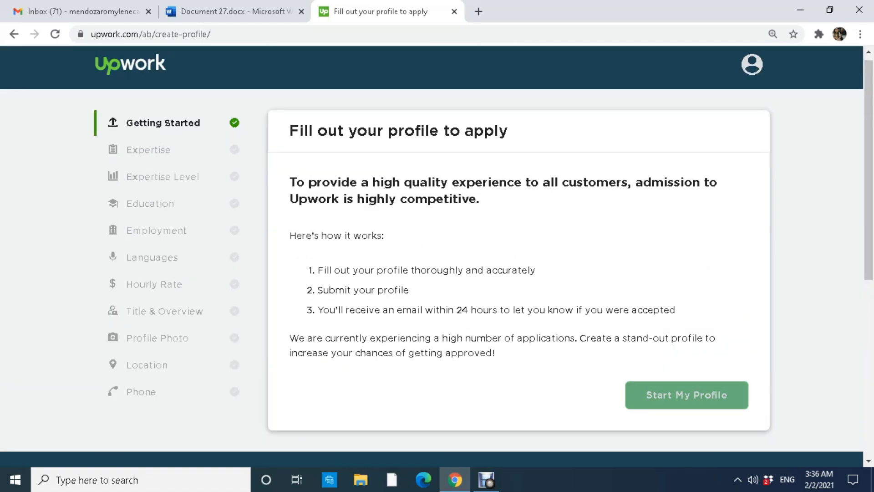
{"action": "left_click", "coordinate": [686, 394]}
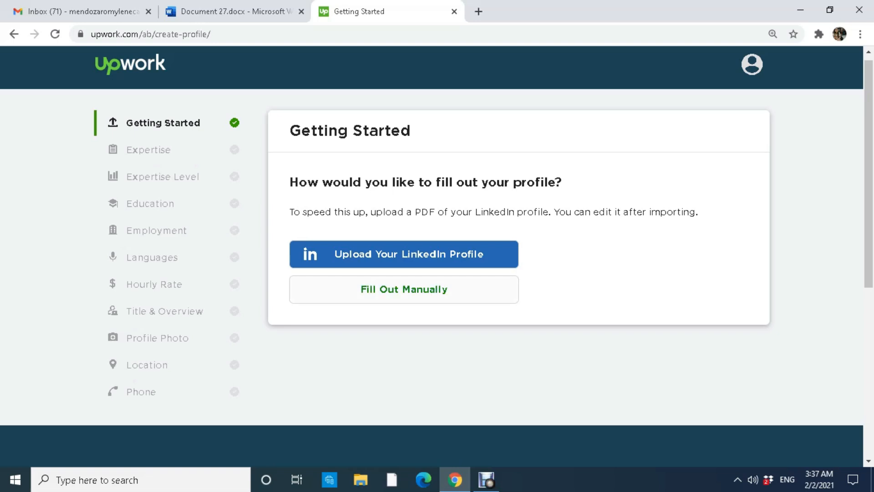
{"action": "left_click", "coordinate": [403, 289]}
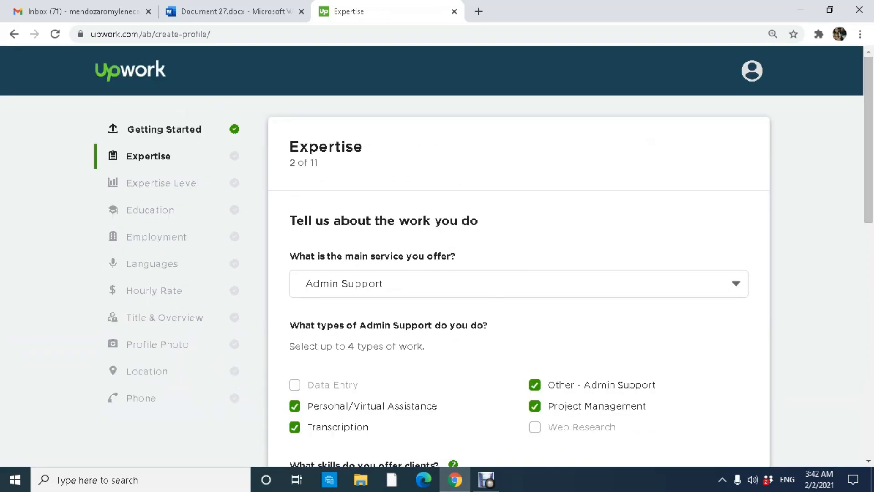
- Examine the full list of main service categories offered in the Expertise section
{"action": "left_click_drag", "start_coordinate": [314, 256], "coordinate": [404, 255]}
{"action": "left_click", "coordinate": [405, 257]}
{"action": "left_click", "coordinate": [519, 283]}
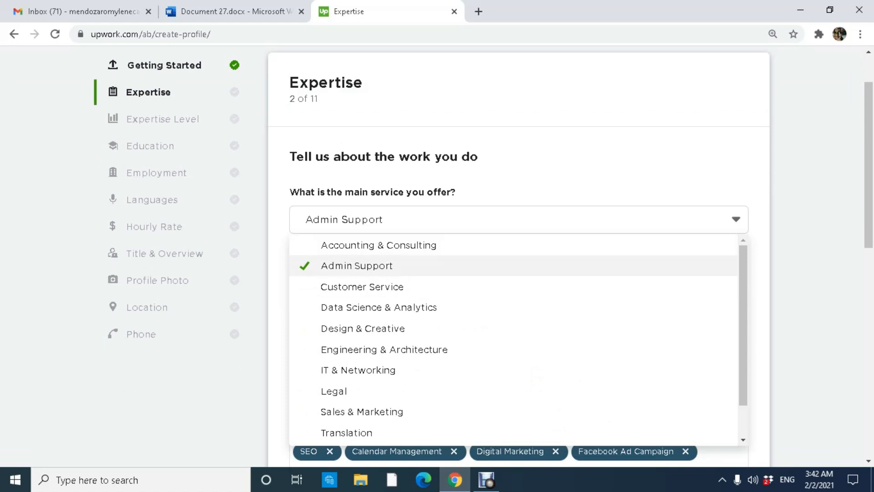
{"action": "scroll", "coordinate": [513, 328], "scroll_direction": "down", "scroll_amount": 1}
{"action": "scroll", "coordinate": [513, 328], "scroll_direction": "up", "scroll_amount": 1}
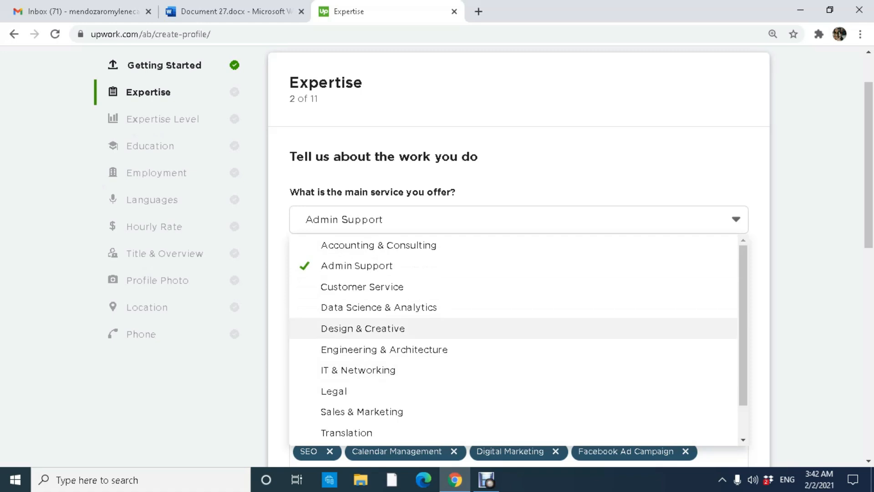
{"action": "key", "text": "Up"}
{"action": "key", "text": "Up"}
{"action": "key", "text": "Up"}
{"action": "key", "text": "Up"}
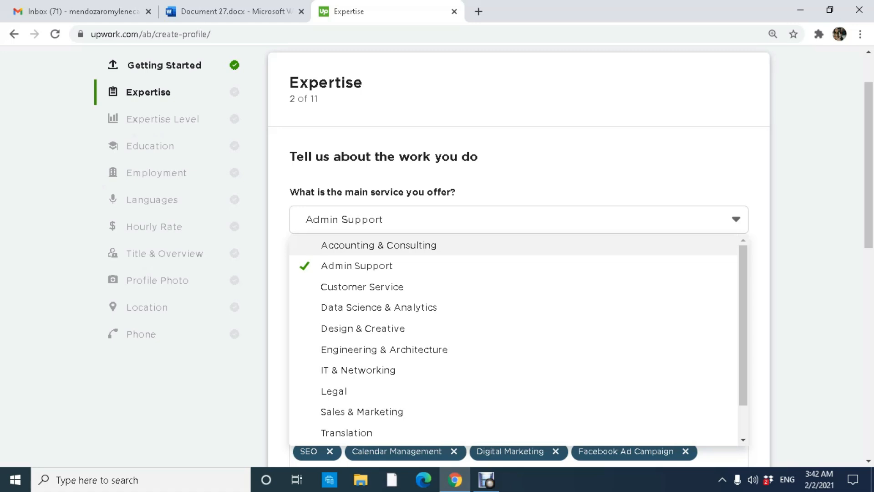
{"action": "key", "text": "Down"}
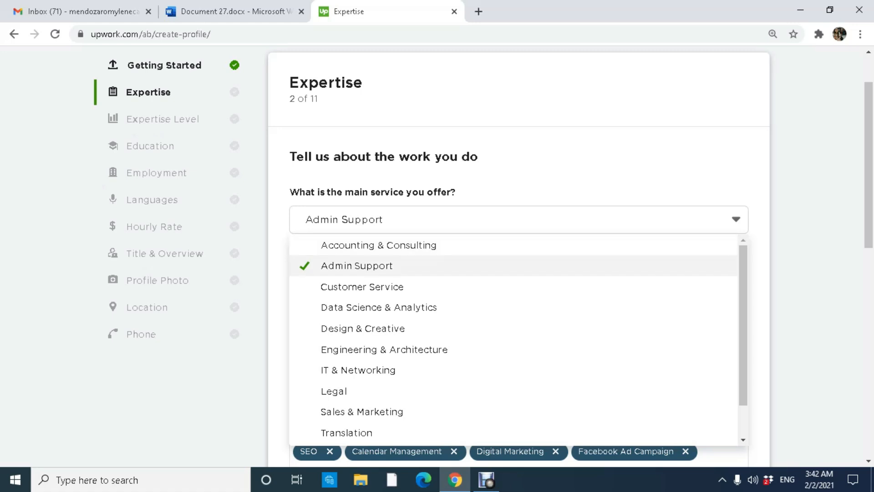
{"action": "key", "text": "Down"}
{"action": "scroll", "coordinate": [513, 286], "scroll_direction": "down", "scroll_amount": 1}
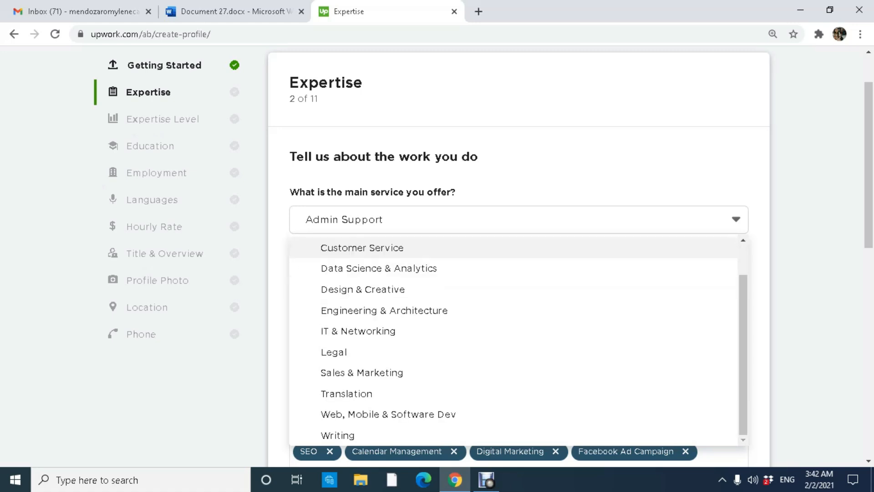
{"action": "scroll", "coordinate": [514, 372], "scroll_direction": "down", "scroll_amount": 1}
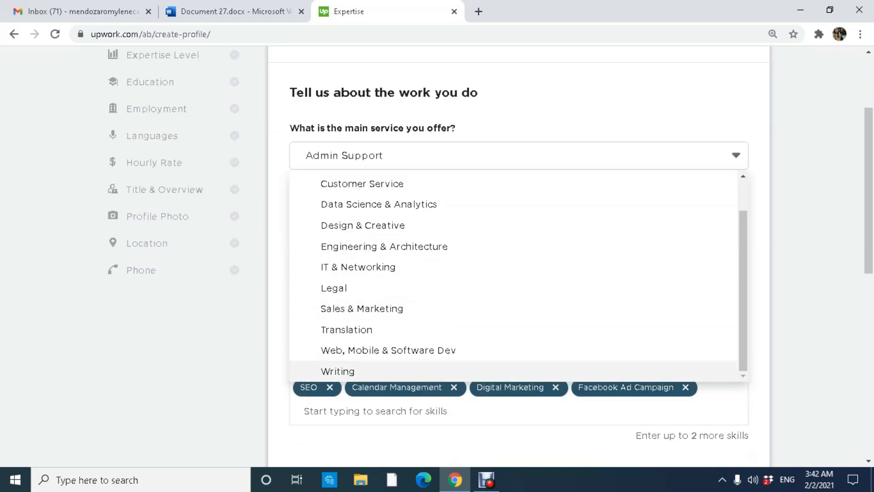
- Choose Admin Support as the main service offered
{"action": "scroll", "coordinate": [513, 328], "scroll_direction": "up", "scroll_amount": 1}
{"action": "key", "text": "Up"}
{"action": "key", "text": "Up"}
{"action": "key", "text": "Up"}
{"action": "key", "text": "Up"}
{"action": "key", "text": "Up"}
{"action": "key", "text": "Up"}
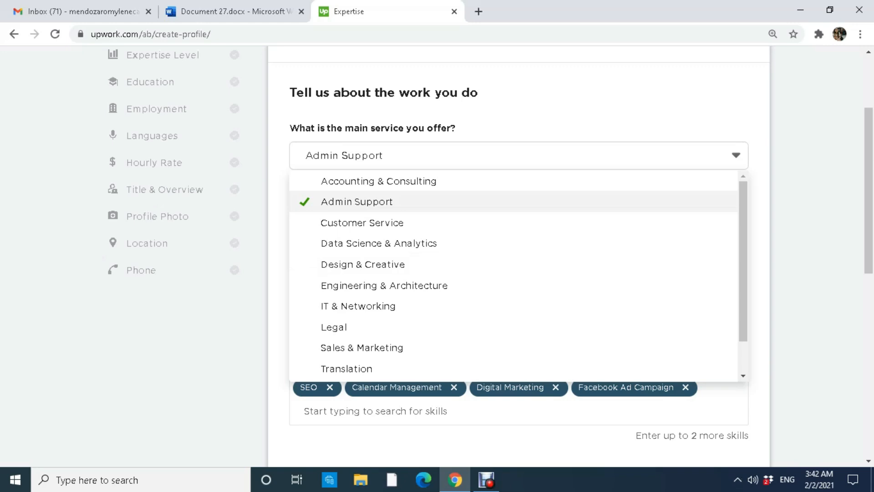
{"action": "key", "text": "Return"}
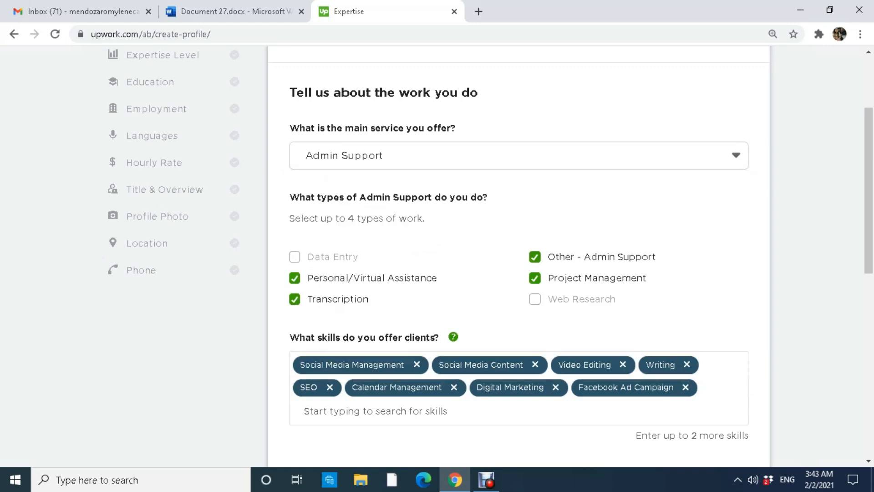
- Review the selected Admin Support types and skills, and compare them with the skill list in the Word file Document 27
{"action": "scroll", "coordinate": [395, 214], "scroll_direction": "down", "scroll_amount": 1}
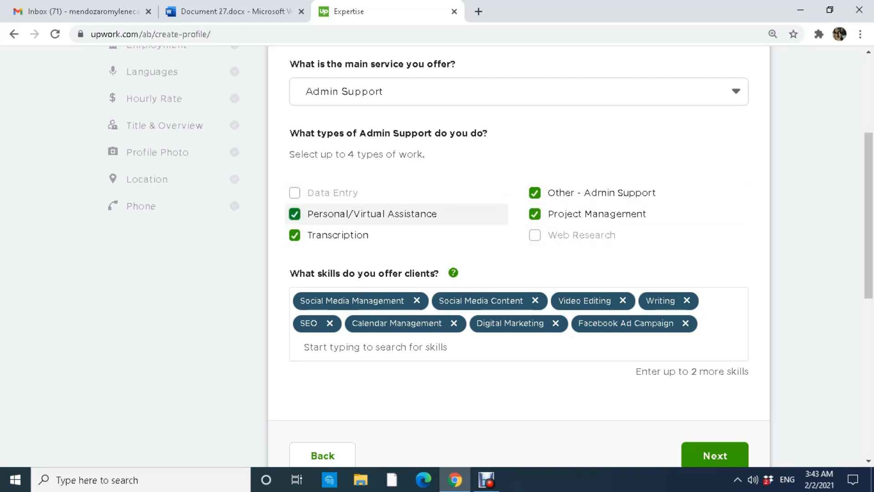
{"action": "scroll", "coordinate": [396, 192], "scroll_direction": "down", "scroll_amount": 2}
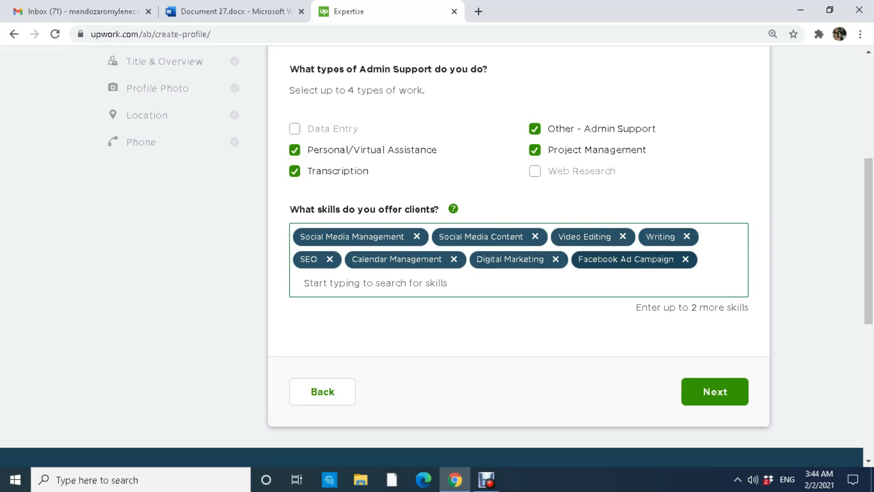
{"action": "left_click", "coordinate": [236, 11]}
{"action": "left_click", "coordinate": [364, 12]}
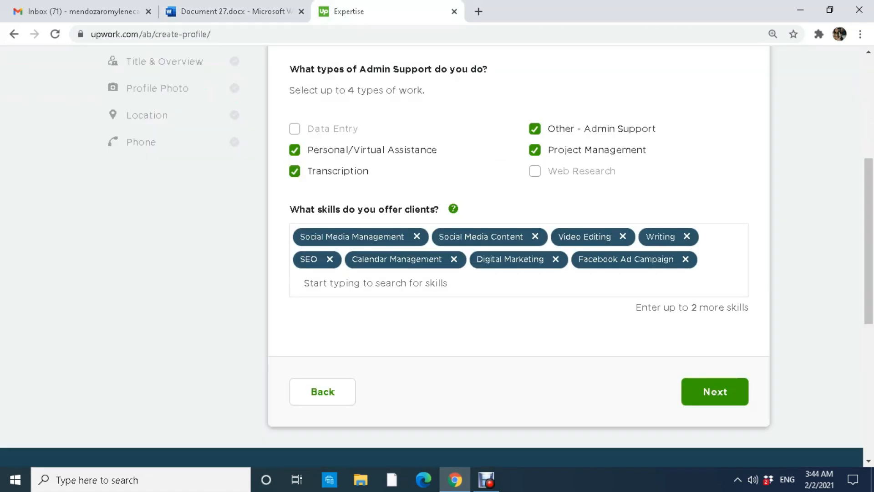
{"action": "left_click", "coordinate": [236, 11]}
{"action": "double_click", "coordinate": [192, 190]}
{"action": "mouse_move", "coordinate": [183, 191]}
{"action": "left_mouse_down"}
{"action": "mouse_move", "coordinate": [219, 220]}
{"action": "mouse_move", "coordinate": [183, 191]}
{"action": "left_mouse_up"}
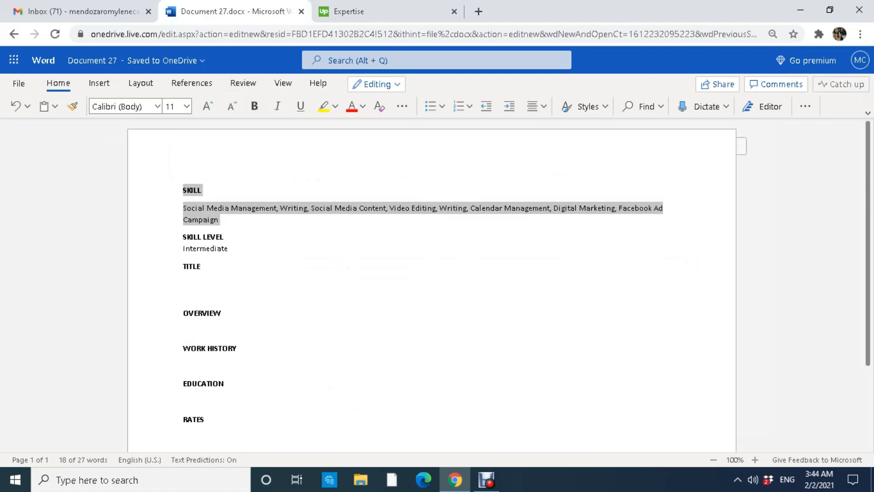
{"action": "left_click", "coordinate": [201, 267]}
{"action": "scroll", "coordinate": [432, 290], "scroll_direction": "down", "scroll_amount": 1}
{"action": "scroll", "coordinate": [431, 289], "scroll_direction": "up", "scroll_amount": 1}
{"action": "scroll", "coordinate": [432, 290], "scroll_direction": "down", "scroll_amount": 1}
{"action": "scroll", "coordinate": [431, 290], "scroll_direction": "up", "scroll_amount": 1}
{"action": "key", "text": "ctrl+Tab"}
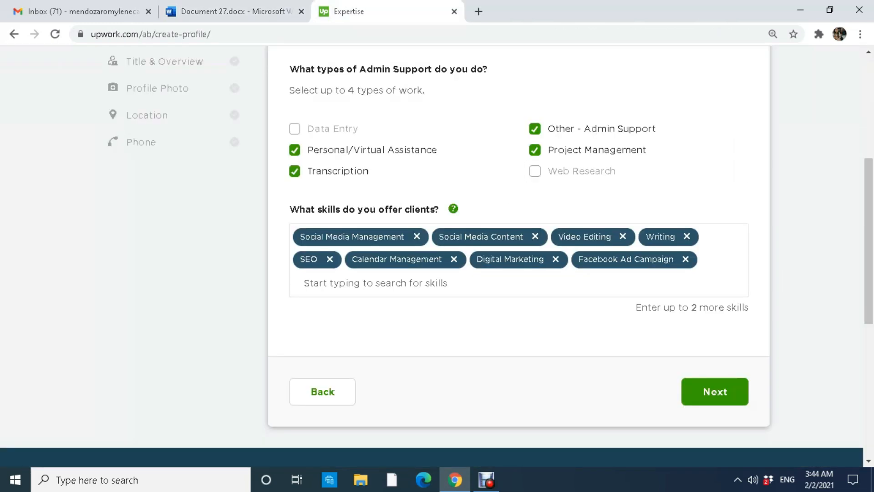
- Check the Expertise answers once more and submit them to continue to the expertise level section
{"action": "scroll", "coordinate": [682, 299], "scroll_direction": "up", "scroll_amount": 2}
{"action": "scroll", "coordinate": [683, 299], "scroll_direction": "down", "scroll_amount": 2}
{"action": "scroll", "coordinate": [683, 299], "scroll_direction": "up", "scroll_amount": 1}
{"action": "scroll", "coordinate": [683, 299], "scroll_direction": "down", "scroll_amount": 1}
{"action": "scroll", "coordinate": [660, 300], "scroll_direction": "up", "scroll_amount": 1}
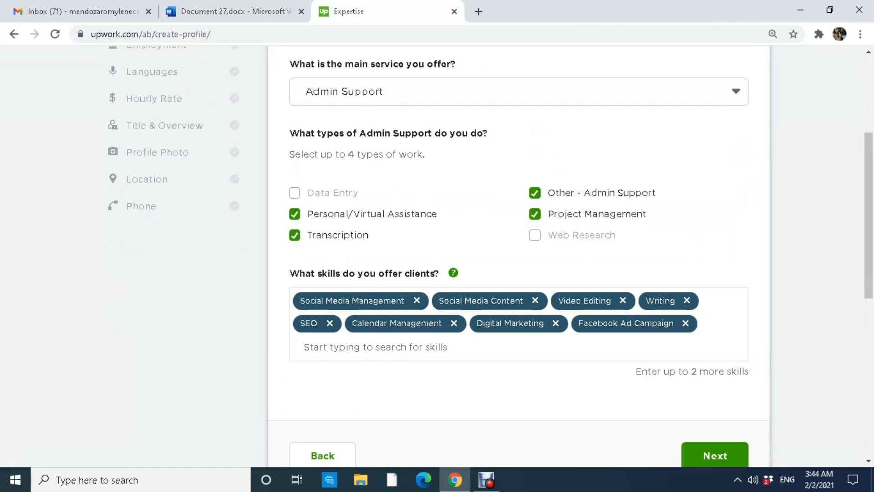
{"action": "scroll", "coordinate": [637, 261], "scroll_direction": "down", "scroll_amount": 1}
{"action": "left_click", "coordinate": [715, 391]}
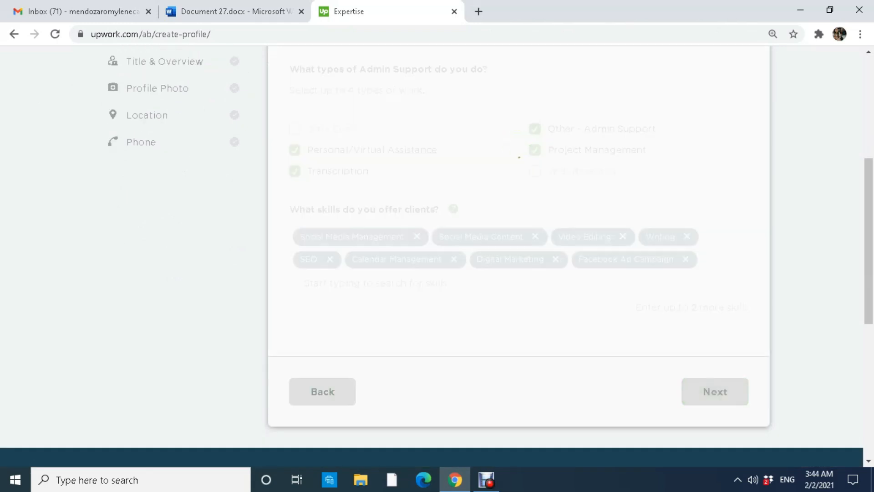
- Set the level of experience in this field to Intermediate
{"action": "scroll", "coordinate": [715, 391], "scroll_direction": "up", "scroll_amount": 2}
{"action": "left_click_drag", "start_coordinate": [310, 150], "coordinate": [407, 150]}
{"action": "left_click", "coordinate": [407, 150]}
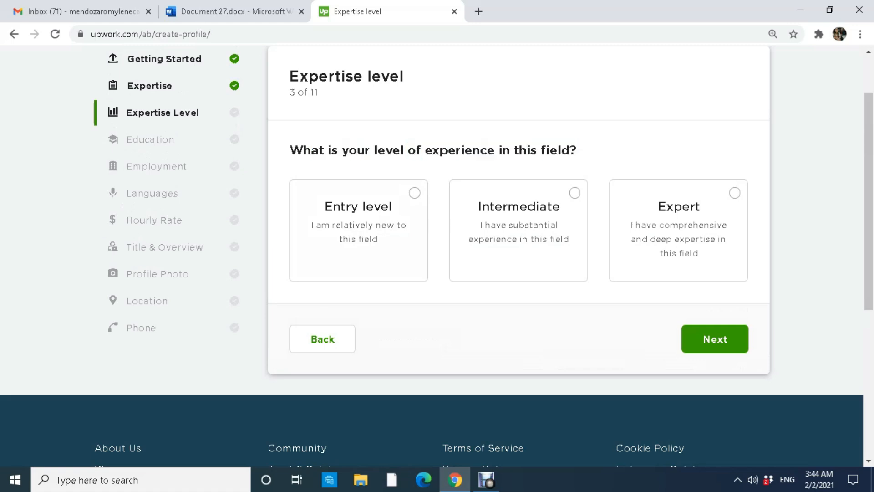
{"action": "left_click_drag", "start_coordinate": [348, 150], "coordinate": [439, 150]}
{"action": "left_click", "coordinate": [440, 150]}
{"action": "left_click", "coordinate": [518, 231]}
{"action": "scroll", "coordinate": [437, 246], "scroll_direction": "up", "scroll_amount": 2}
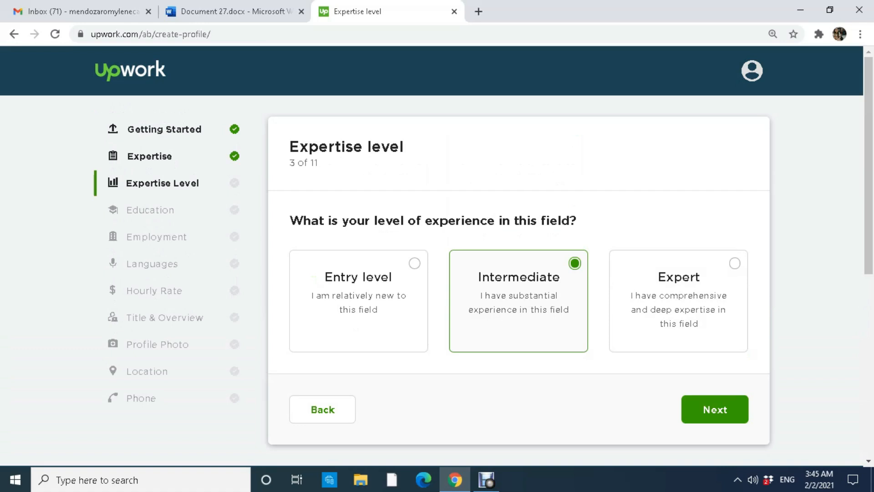
- Review the experience level question and continue to the Education section
{"action": "left_click_drag", "start_coordinate": [365, 221], "coordinate": [577, 222]}
{"action": "left_click", "coordinate": [587, 222]}
{"action": "scroll", "coordinate": [437, 246], "scroll_direction": "down", "scroll_amount": 6}
{"action": "scroll", "coordinate": [437, 246], "scroll_direction": "up", "scroll_amount": 5}
{"action": "scroll", "coordinate": [437, 246], "scroll_direction": "up", "scroll_amount": 1}
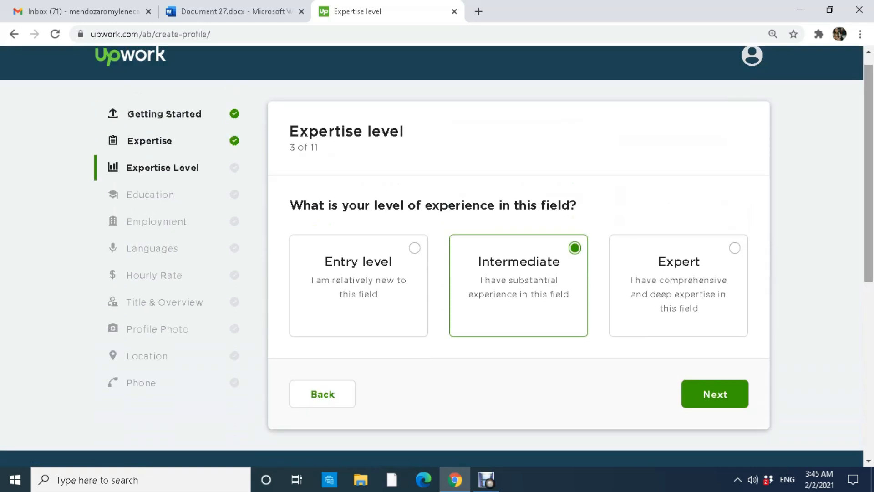
{"action": "scroll", "coordinate": [437, 255], "scroll_direction": "up", "scroll_amount": 1}
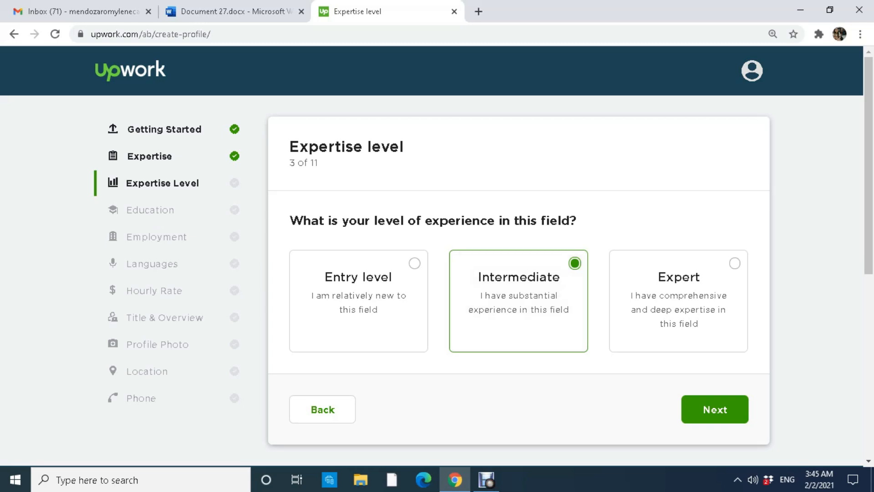
{"action": "scroll", "coordinate": [432, 254], "scroll_direction": "down", "scroll_amount": 1}
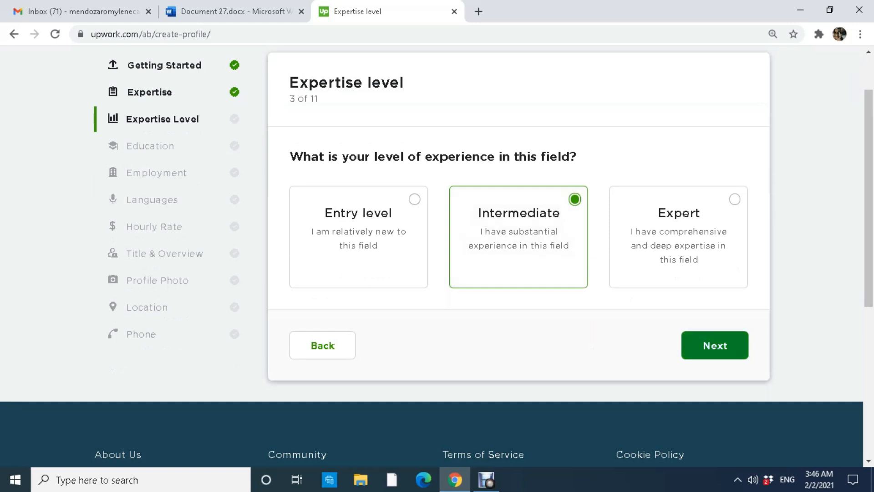
{"action": "left_click", "coordinate": [714, 345]}
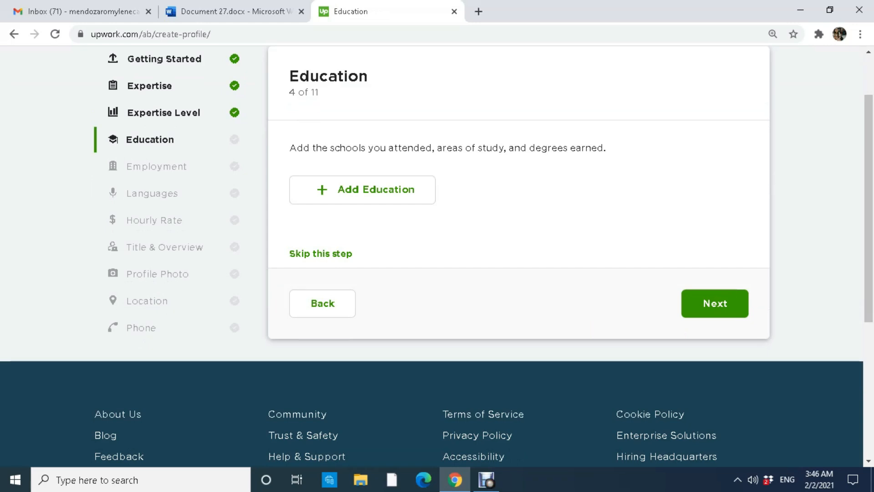
- Open a new education entry and look over its heading and School field
{"action": "left_click", "coordinate": [362, 189]}
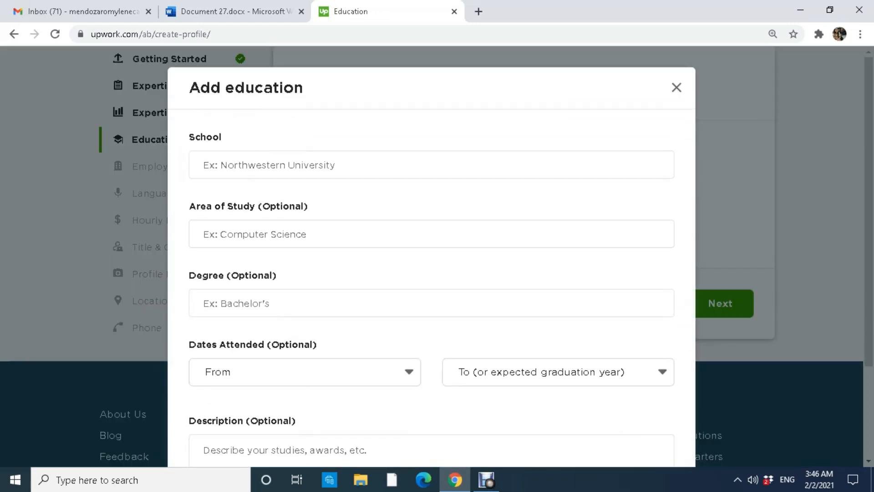
{"action": "left_click_drag", "start_coordinate": [188, 88], "coordinate": [346, 159]}
{"action": "left_click", "coordinate": [364, 130]}
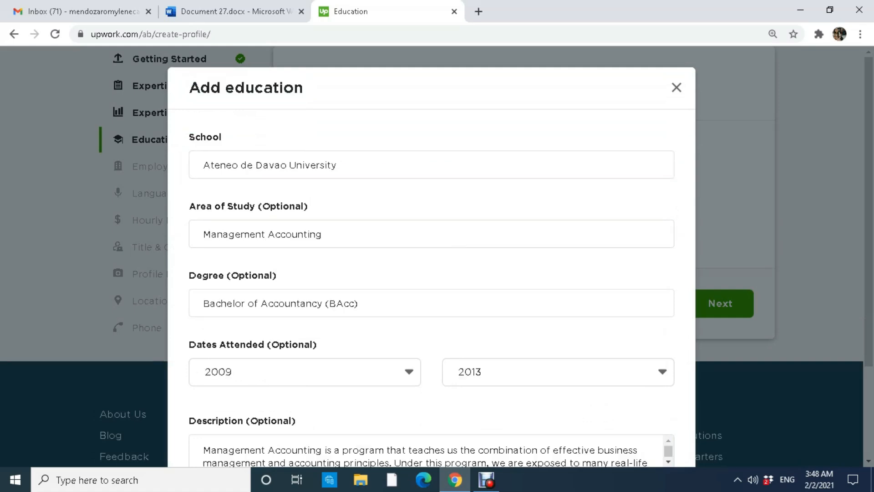
- Review the first education entry's school, area of study, degree, dates attended and description
{"action": "left_click_drag", "start_coordinate": [188, 87], "coordinate": [314, 89]}
{"action": "left_click", "coordinate": [355, 123]}
{"action": "scroll", "coordinate": [431, 255], "scroll_direction": "down", "scroll_amount": 3}
{"action": "scroll", "coordinate": [431, 254], "scroll_direction": "up", "scroll_amount": 3}
{"action": "scroll", "coordinate": [431, 255], "scroll_direction": "down", "scroll_amount": 1}
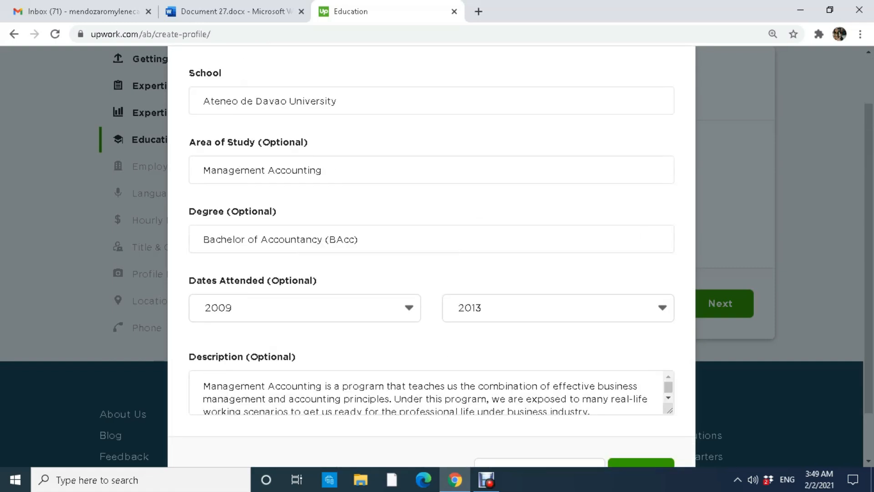
{"action": "scroll", "coordinate": [432, 254], "scroll_direction": "up", "scroll_amount": 1}
{"action": "scroll", "coordinate": [432, 255], "scroll_direction": "down", "scroll_amount": 2}
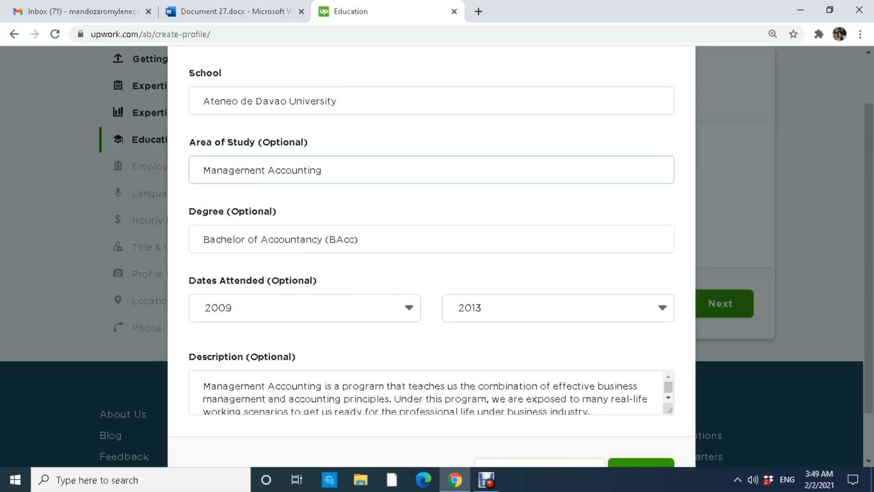
{"action": "scroll", "coordinate": [431, 255], "scroll_direction": "up", "scroll_amount": 1}
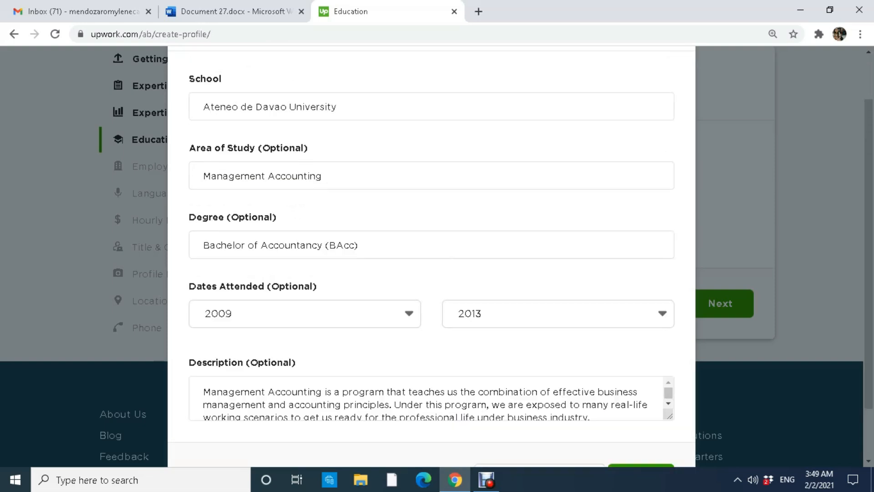
{"action": "scroll", "coordinate": [431, 255], "scroll_direction": "up", "scroll_amount": 1}
{"action": "scroll", "coordinate": [431, 255], "scroll_direction": "down", "scroll_amount": 1}
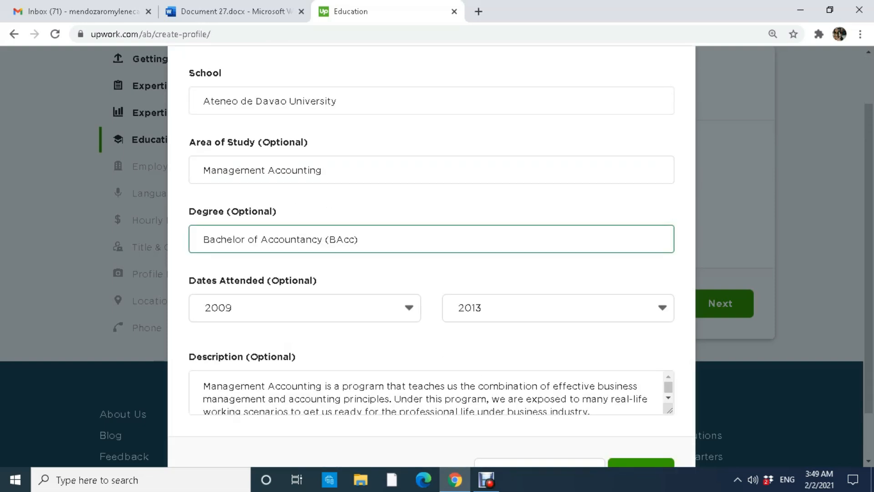
{"action": "scroll", "coordinate": [431, 255], "scroll_direction": "down", "scroll_amount": 1}
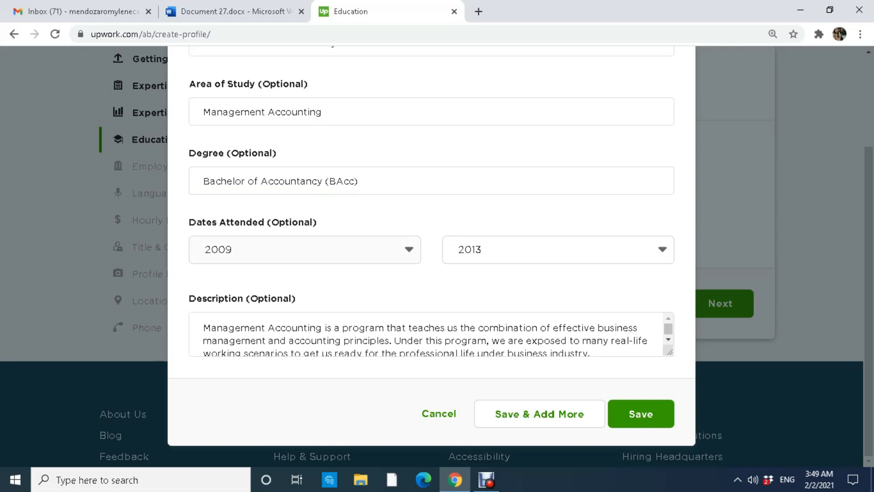
{"action": "scroll", "coordinate": [431, 255], "scroll_direction": "up", "scroll_amount": 2}
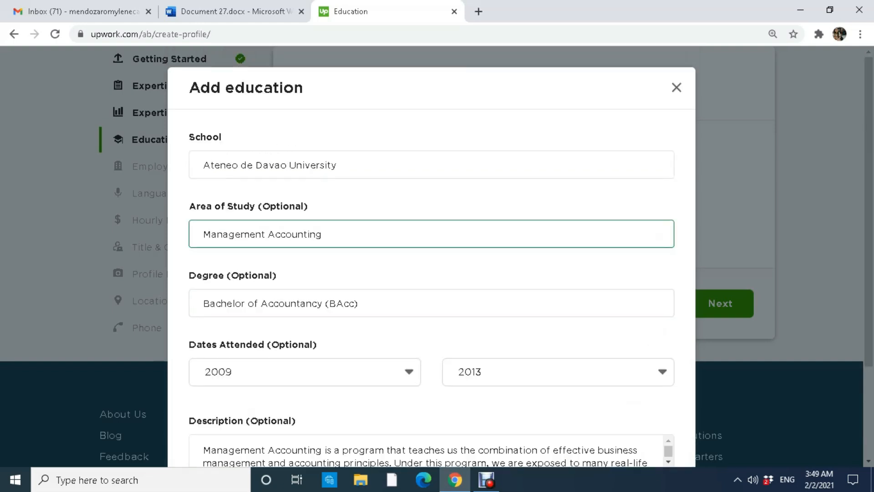
- Check the Ateneo de Davao University entry once more and save it to the education list
{"action": "scroll", "coordinate": [432, 254], "scroll_direction": "down", "scroll_amount": 1}
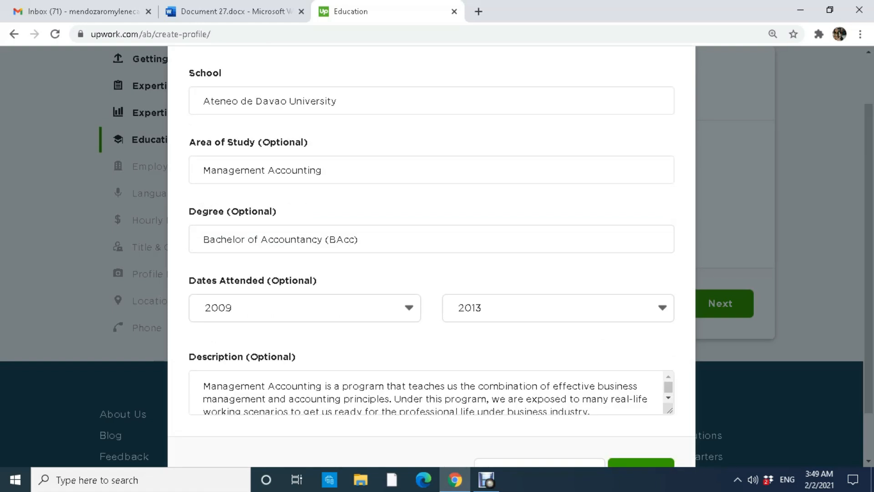
{"action": "scroll", "coordinate": [432, 255], "scroll_direction": "down", "scroll_amount": 1}
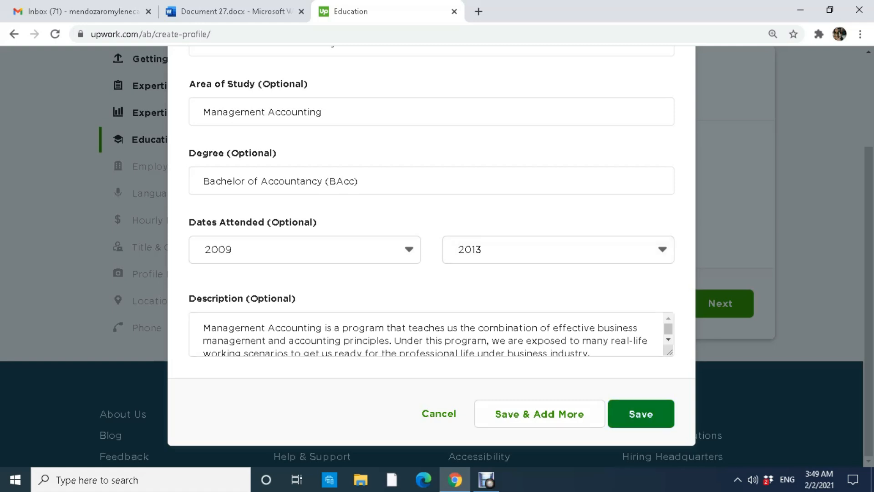
{"action": "left_click", "coordinate": [641, 414]}
{"action": "scroll", "coordinate": [519, 256], "scroll_direction": "down", "scroll_amount": 1}
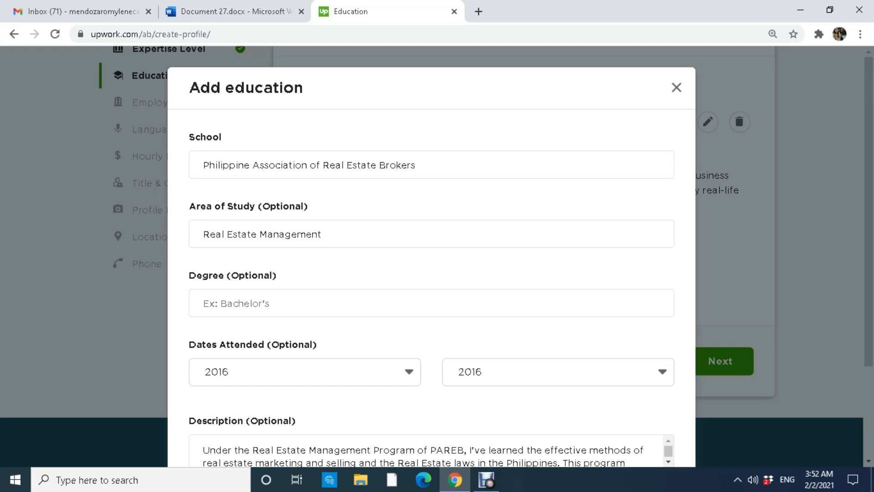
- Append "(PAREB)" to the school name Philippine Association of Real Estate Brokers in the new education entry
{"action": "scroll", "coordinate": [431, 170], "scroll_direction": "down", "scroll_amount": 1}
{"action": "scroll", "coordinate": [431, 169], "scroll_direction": "up", "scroll_amount": 1}
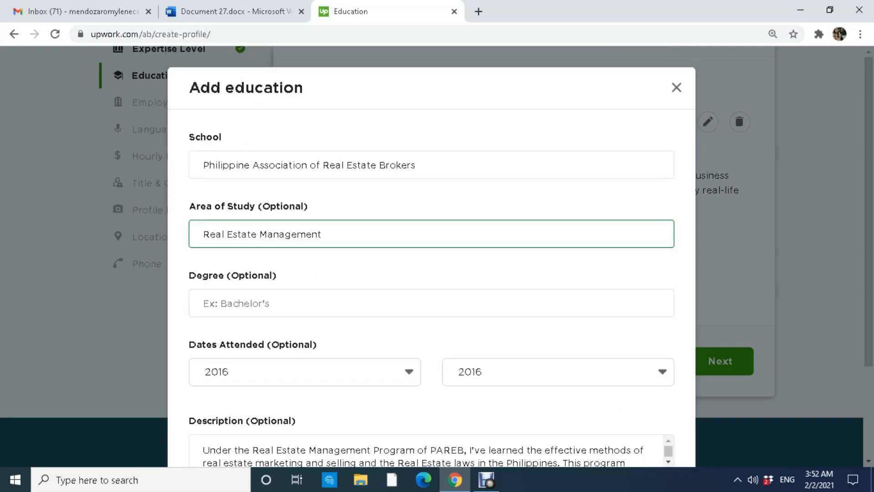
{"action": "left_click", "coordinate": [241, 164]}
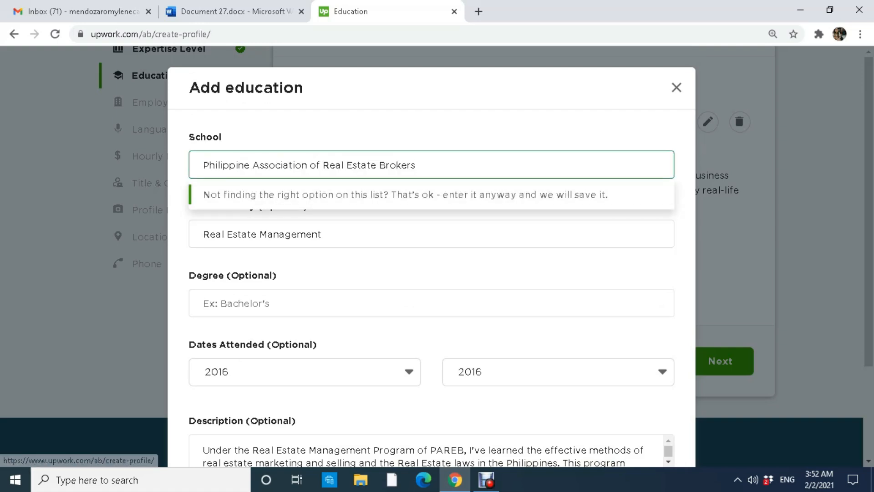
{"action": "type", "text": "(PAREB)"}
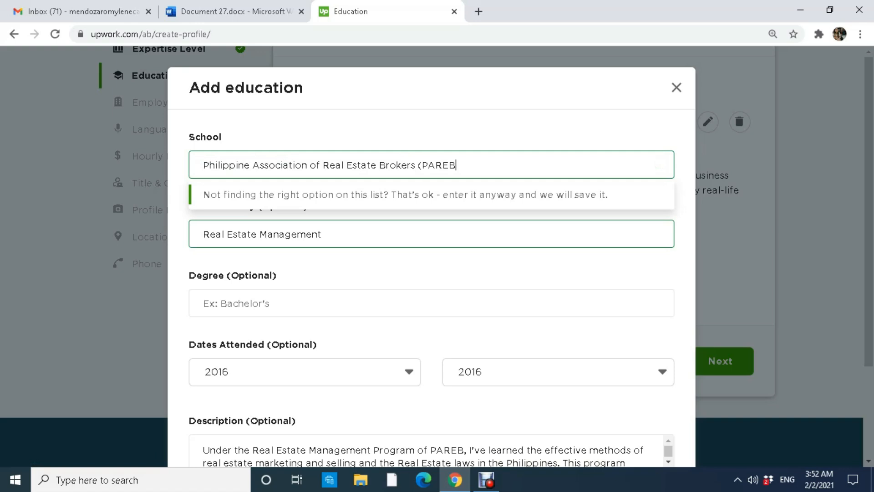
{"action": "key", "text": "Tab"}
{"action": "key", "text": "Tab"}
- Read through the real estate entry's description, from the program methods to the part on being an ethical broker
{"action": "scroll", "coordinate": [431, 255], "scroll_direction": "down", "scroll_amount": 1}
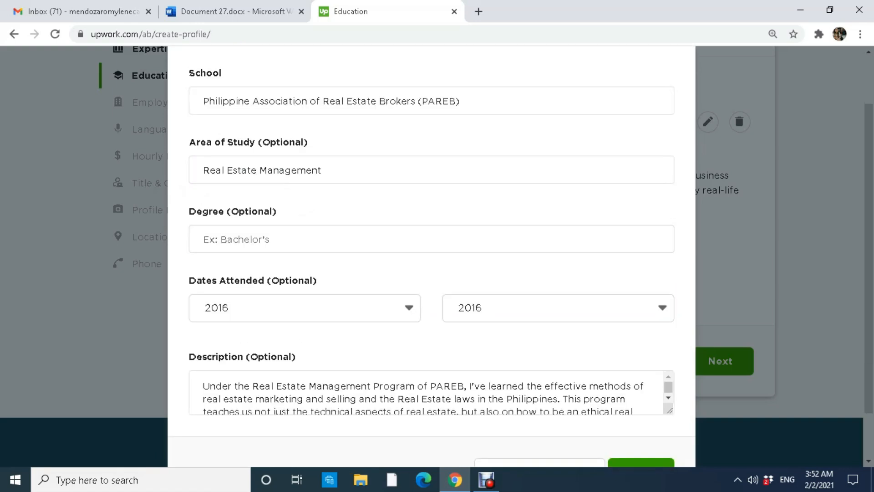
{"action": "scroll", "coordinate": [431, 255], "scroll_direction": "down", "scroll_amount": 1}
{"action": "left_click_drag", "start_coordinate": [258, 328], "coordinate": [427, 341]}
{"action": "left_click", "coordinate": [427, 341]}
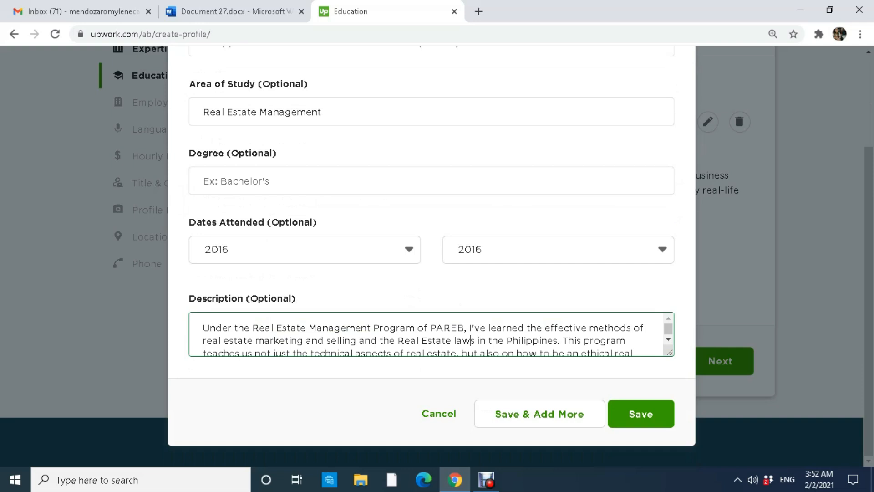
{"action": "left_click_drag", "start_coordinate": [253, 340], "coordinate": [549, 343]}
{"action": "left_click", "coordinate": [409, 340]}
{"action": "left_click_drag", "start_coordinate": [264, 343], "coordinate": [273, 351]}
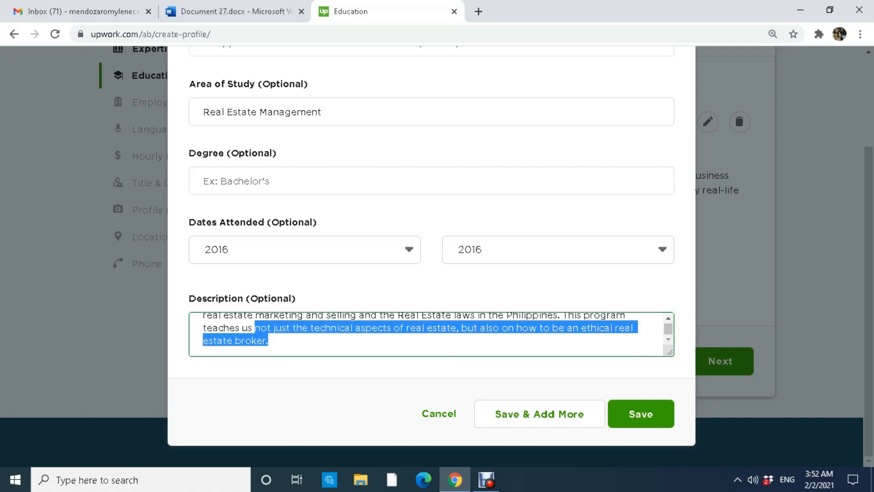
{"action": "left_click", "coordinate": [400, 327]}
{"action": "left_click_drag", "start_coordinate": [400, 327], "coordinate": [268, 340]}
{"action": "left_click_drag", "start_coordinate": [479, 327], "coordinate": [268, 341]}
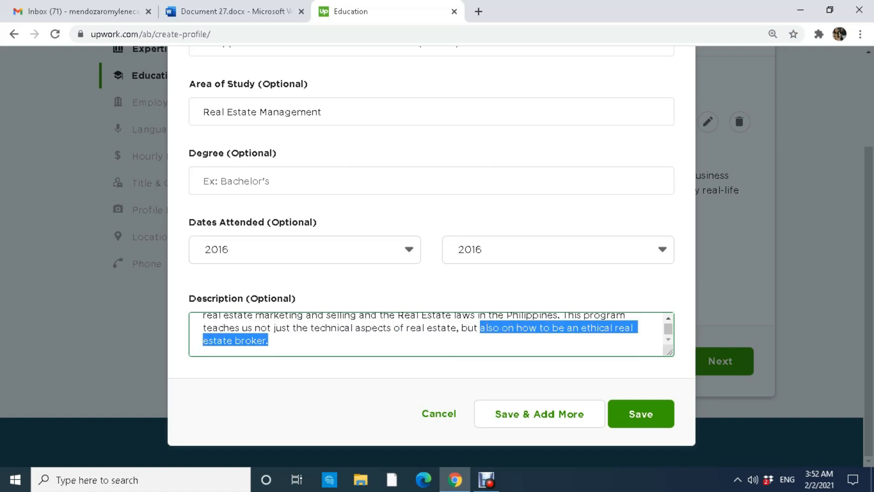
- Save the real estate education entry and look over the education list
{"action": "left_click", "coordinate": [268, 340]}
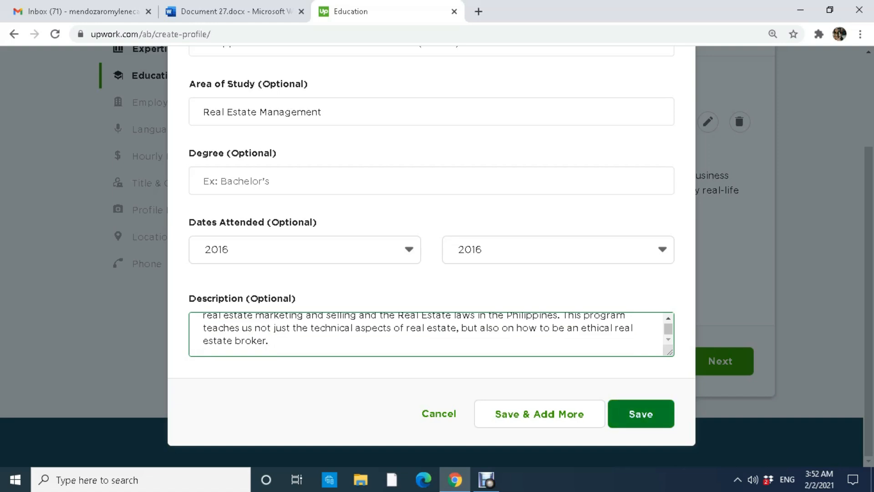
{"action": "left_click", "coordinate": [640, 413]}
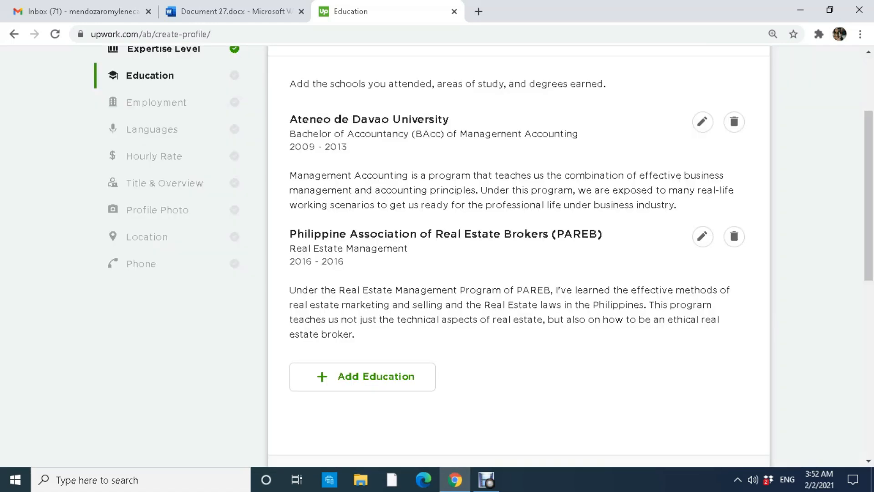
{"action": "scroll", "coordinate": [519, 273], "scroll_direction": "down", "scroll_amount": 3}
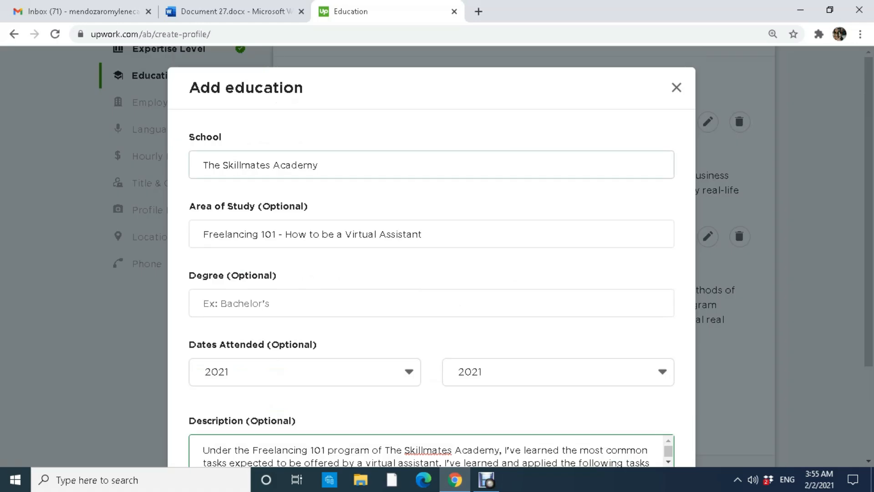
- Check The Skillmates Academy as school and add a question mark after "Freelancing 101 - How to be a Virtual Assistant" in the area of study
{"action": "left_click_drag", "start_coordinate": [203, 165], "coordinate": [285, 165]}
{"action": "left_click", "coordinate": [318, 165]}
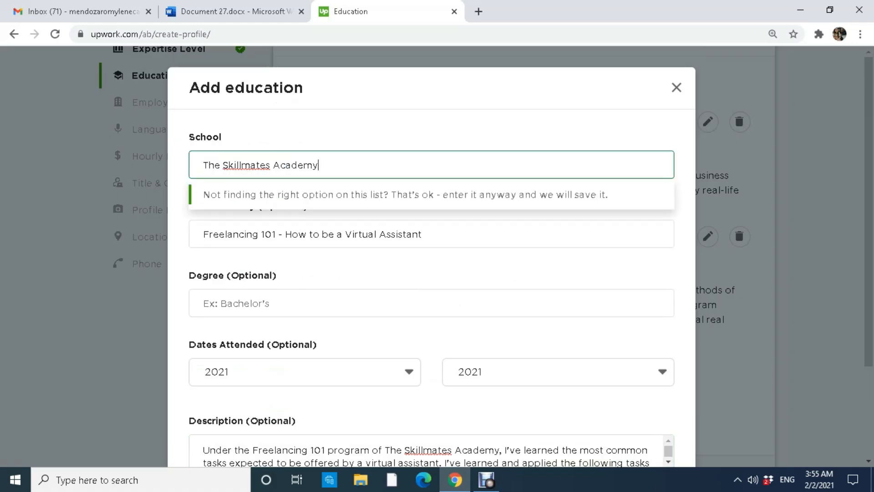
{"action": "left_click", "coordinate": [319, 201]}
{"action": "left_click", "coordinate": [203, 234]}
{"action": "left_click_drag", "start_coordinate": [246, 234], "coordinate": [377, 234]}
{"action": "left_click", "coordinate": [407, 234]}
{"action": "left_click", "coordinate": [410, 206]}
{"action": "left_click", "coordinate": [424, 234]}
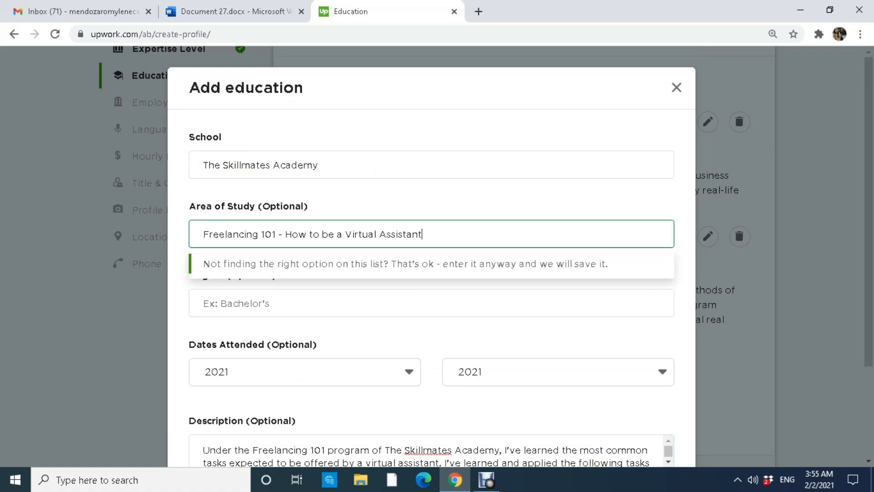
{"action": "type", "text": "?"}
{"action": "left_click", "coordinate": [410, 330]}
{"action": "left_click", "coordinate": [409, 303]}
- Review The Skillmates Academy entry's dates and description through its last listed task, and save the entry
{"action": "scroll", "coordinate": [409, 303], "scroll_direction": "down", "scroll_amount": 1}
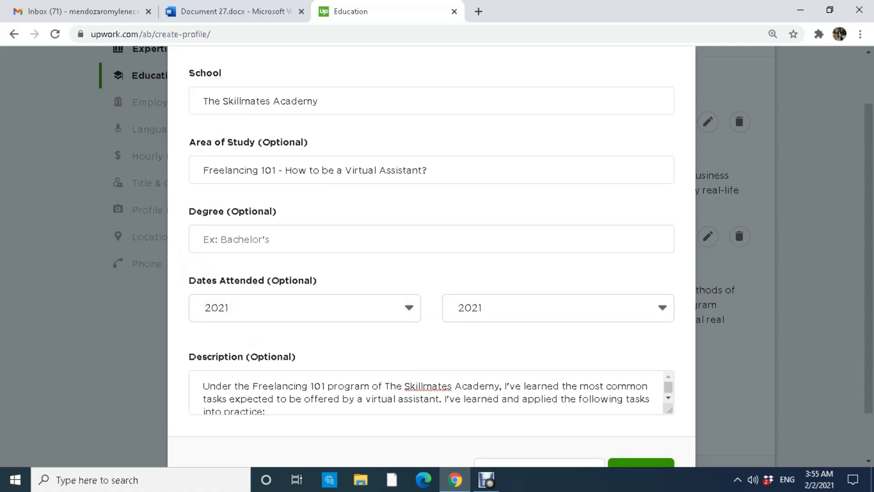
{"action": "scroll", "coordinate": [405, 314], "scroll_direction": "down", "scroll_amount": 2}
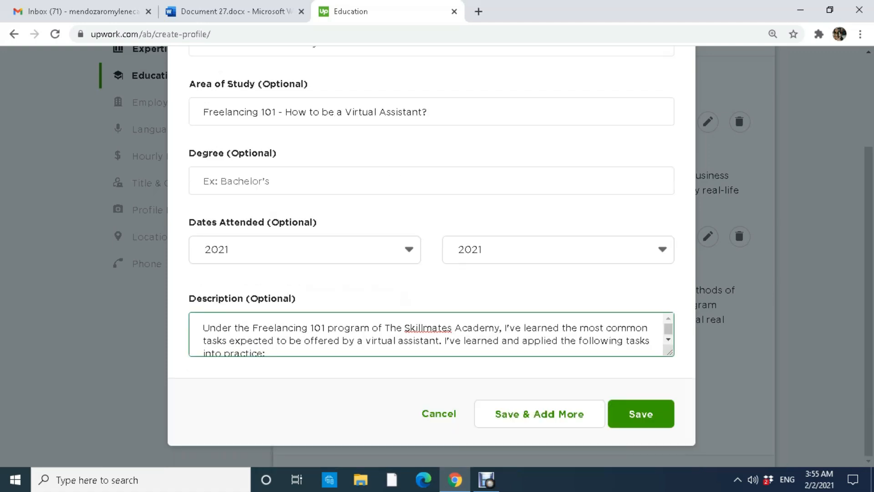
{"action": "left_click_drag", "start_coordinate": [230, 299], "coordinate": [296, 299]}
{"action": "left_click", "coordinate": [304, 340]}
{"action": "left_click_drag", "start_coordinate": [227, 328], "coordinate": [371, 327]}
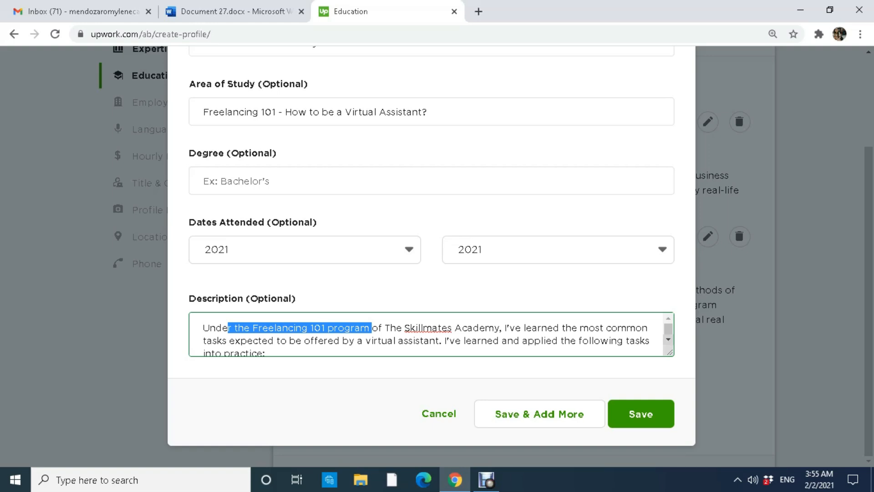
{"action": "scroll", "coordinate": [428, 335], "scroll_direction": "down", "scroll_amount": 2}
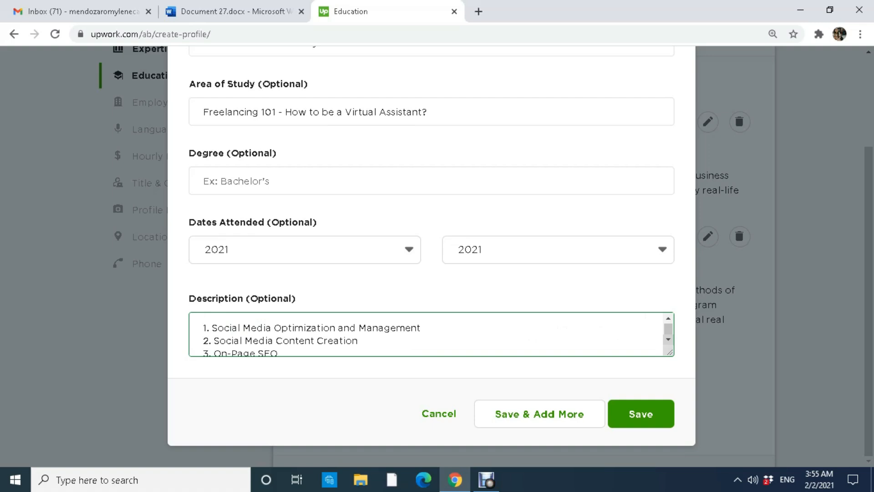
{"action": "scroll", "coordinate": [426, 334], "scroll_direction": "down", "scroll_amount": 1}
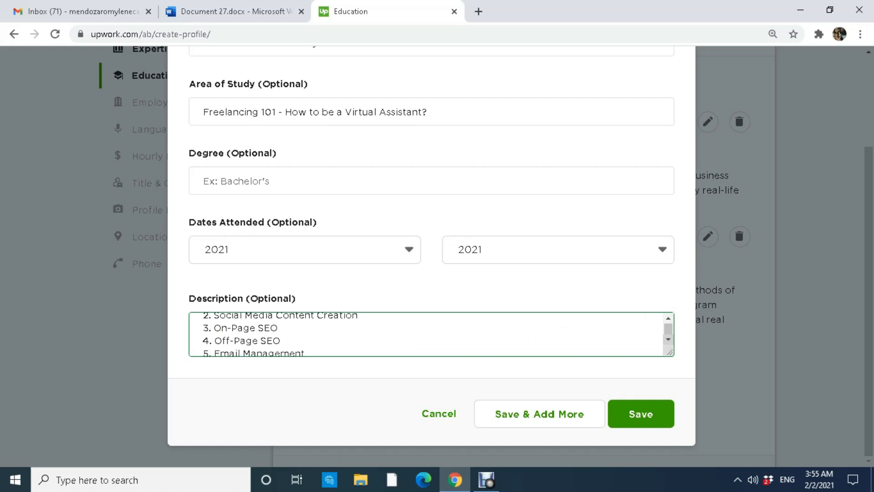
{"action": "scroll", "coordinate": [426, 334], "scroll_direction": "down", "scroll_amount": 1}
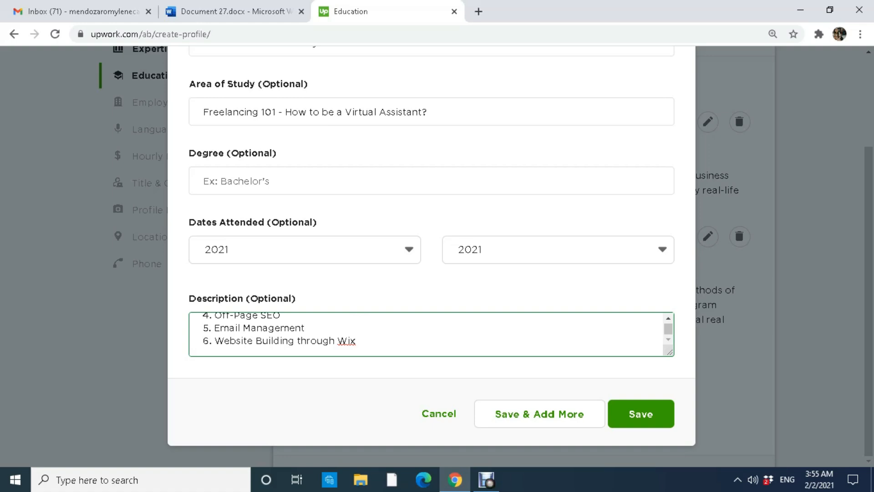
{"action": "left_click", "coordinate": [640, 413]}
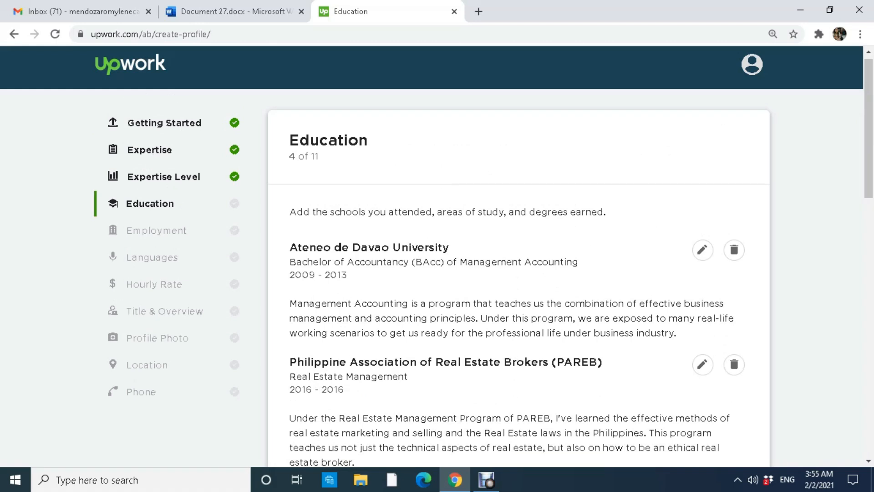
- Finish the Education section and continue to the Employment section
{"action": "left_click_drag", "start_coordinate": [868, 128], "coordinate": [869, 330]}
{"action": "scroll", "coordinate": [714, 291], "scroll_direction": "up", "scroll_amount": 1}
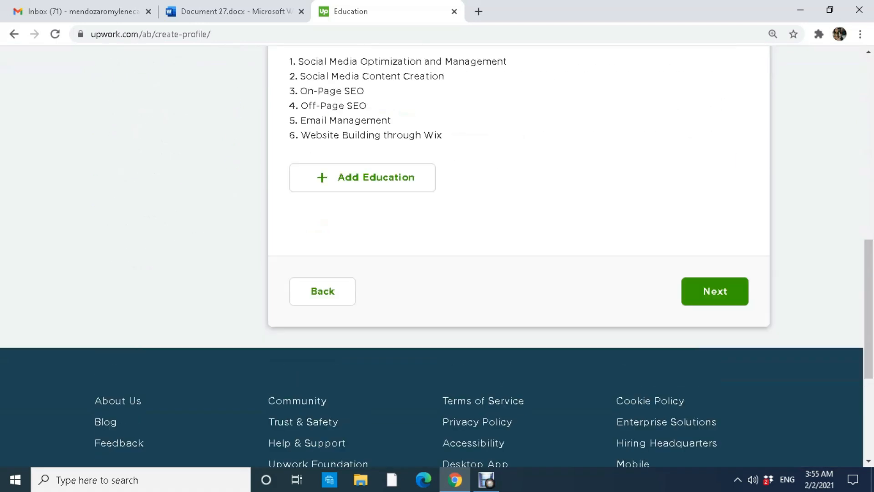
{"action": "left_click", "coordinate": [714, 290]}
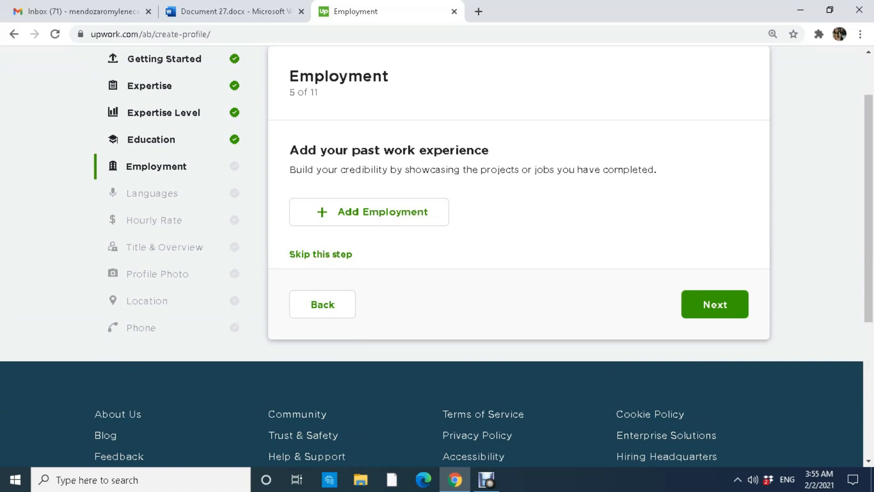
{"action": "scroll", "coordinate": [437, 254], "scroll_direction": "up", "scroll_amount": 2}
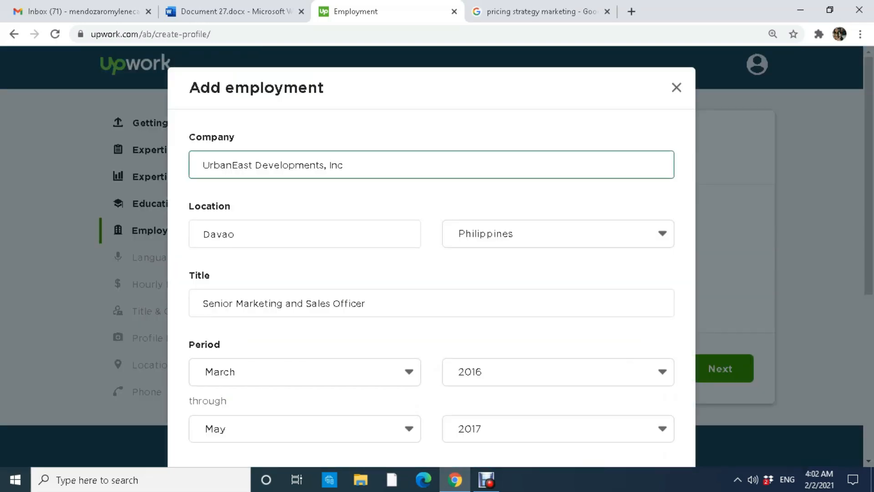
- Review the UrbanEast Developments, Inc employment entry's title, period and description of responsibilities
{"action": "scroll", "coordinate": [305, 233], "scroll_direction": "down", "scroll_amount": 1}
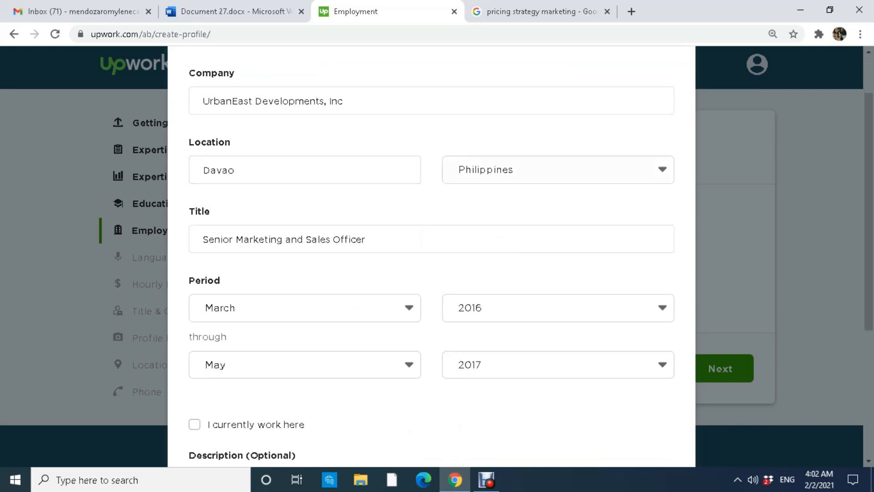
{"action": "scroll", "coordinate": [431, 255], "scroll_direction": "down", "scroll_amount": 3}
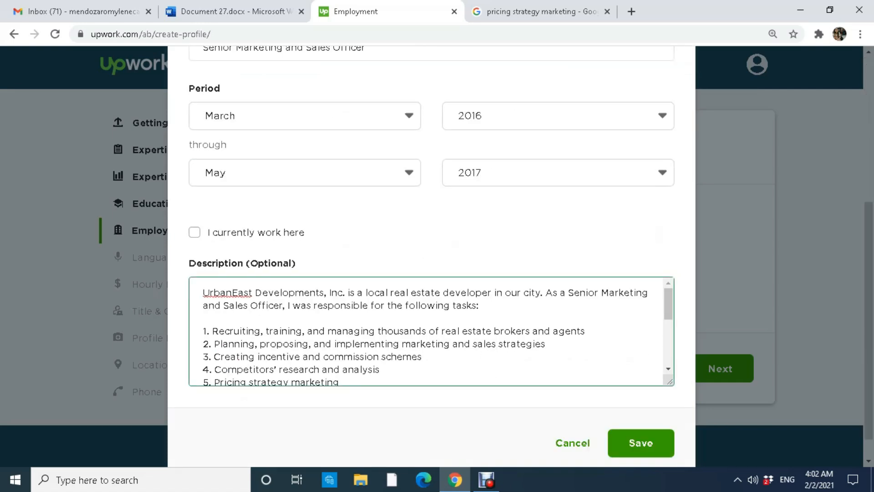
{"action": "left_click_drag", "start_coordinate": [226, 292], "coordinate": [394, 331]}
{"action": "scroll", "coordinate": [394, 330], "scroll_direction": "down", "scroll_amount": 1}
{"action": "scroll", "coordinate": [394, 331], "scroll_direction": "up", "scroll_amount": 3}
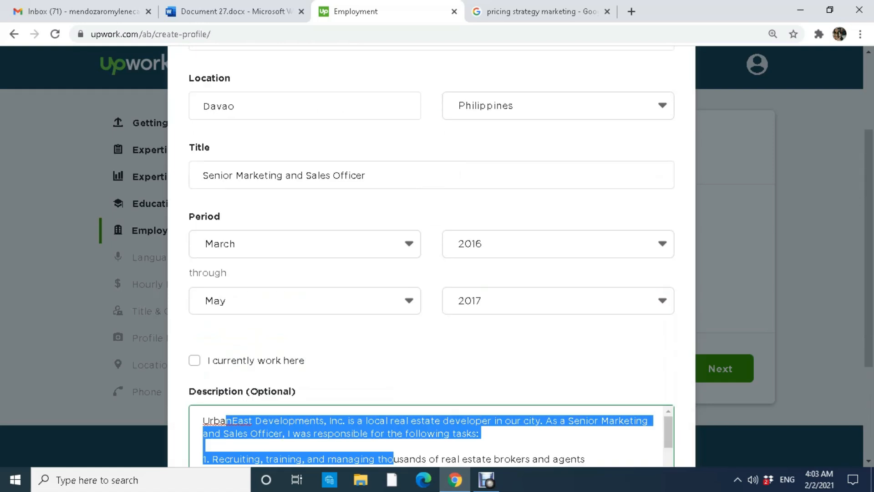
{"action": "left_click", "coordinate": [357, 175]}
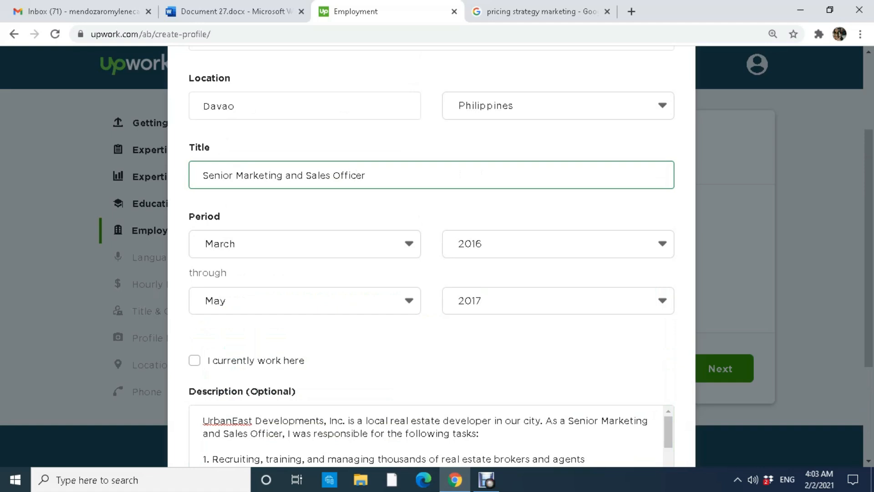
{"action": "scroll", "coordinate": [357, 182], "scroll_direction": "down", "scroll_amount": 3}
{"action": "left_click", "coordinate": [364, 296]}
{"action": "scroll", "coordinate": [364, 296], "scroll_direction": "down", "scroll_amount": 3}
{"action": "scroll", "coordinate": [364, 296], "scroll_direction": "up", "scroll_amount": 3}
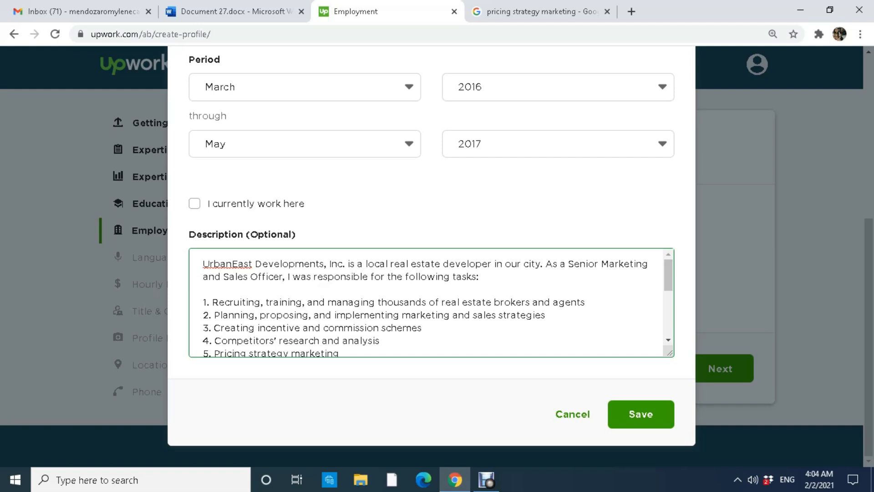
{"action": "scroll", "coordinate": [431, 303], "scroll_direction": "down", "scroll_amount": 3}
{"action": "scroll", "coordinate": [431, 302], "scroll_direction": "up", "scroll_amount": 5}
{"action": "scroll", "coordinate": [431, 302], "scroll_direction": "down", "scroll_amount": 3}
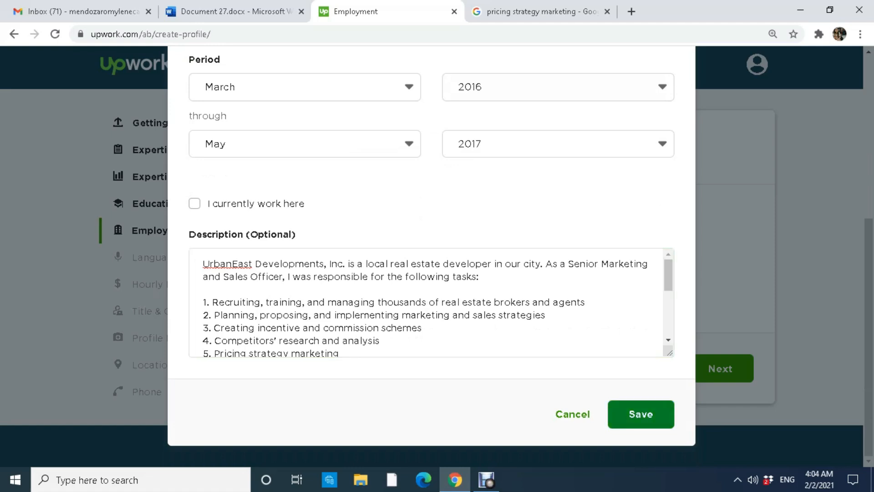
- Save the Senior Marketing and Sales Officer entry and look over its full task list in the Employment section
{"action": "left_click", "coordinate": [640, 414]}
{"action": "scroll", "coordinate": [436, 255], "scroll_direction": "down", "scroll_amount": 3}
{"action": "scroll", "coordinate": [437, 255], "scroll_direction": "up", "scroll_amount": 3}
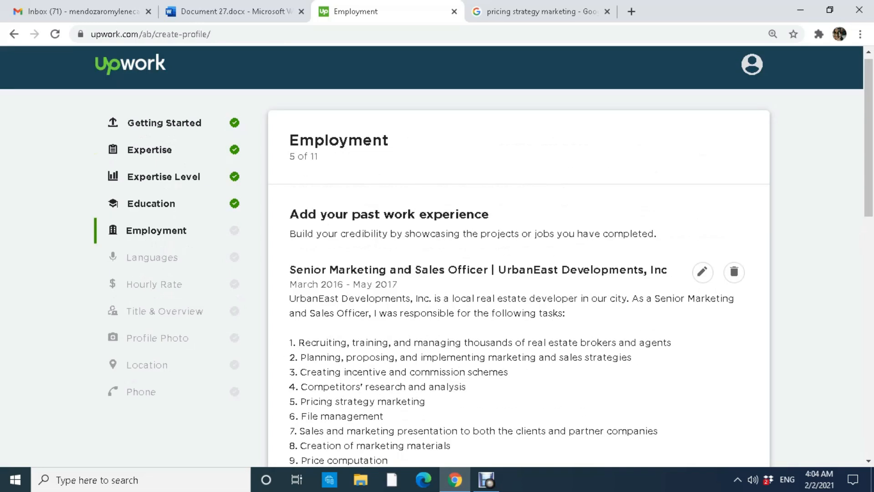
{"action": "scroll", "coordinate": [519, 254], "scroll_direction": "down", "scroll_amount": 4}
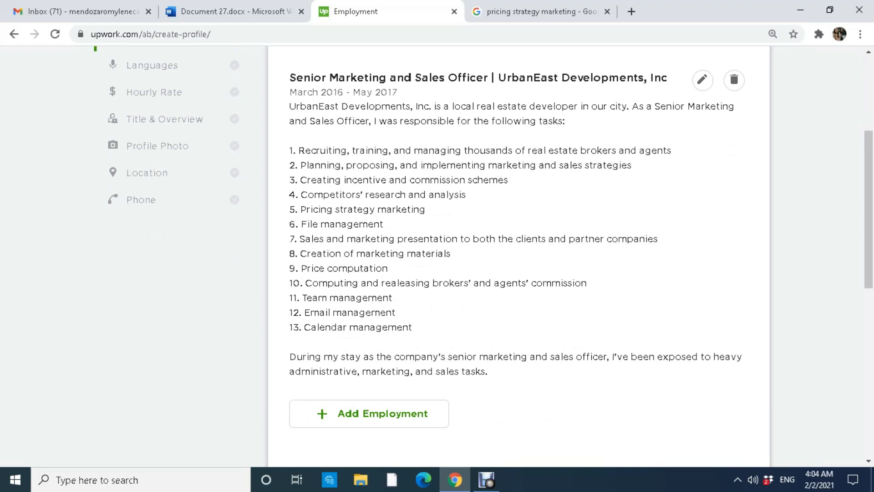
{"action": "scroll", "coordinate": [519, 255], "scroll_direction": "up", "scroll_amount": 3}
{"action": "scroll", "coordinate": [519, 255], "scroll_direction": "up", "scroll_amount": 2}
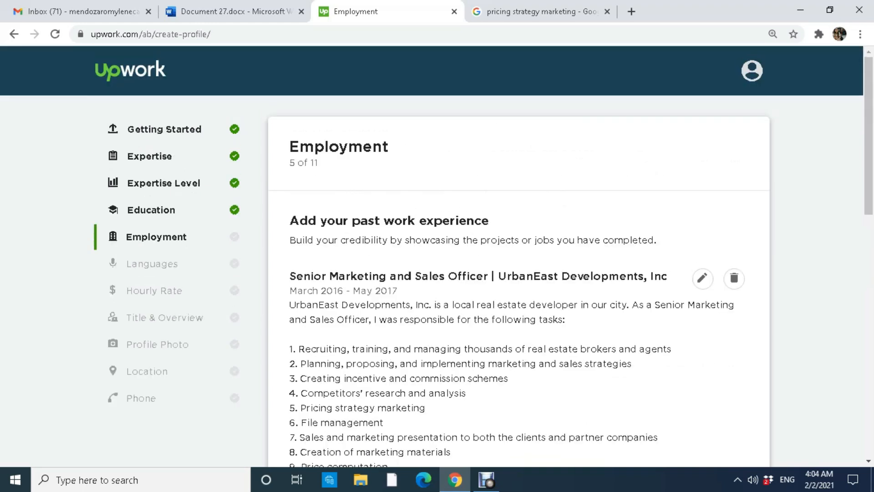
{"action": "scroll", "coordinate": [519, 273], "scroll_direction": "down", "scroll_amount": 7}
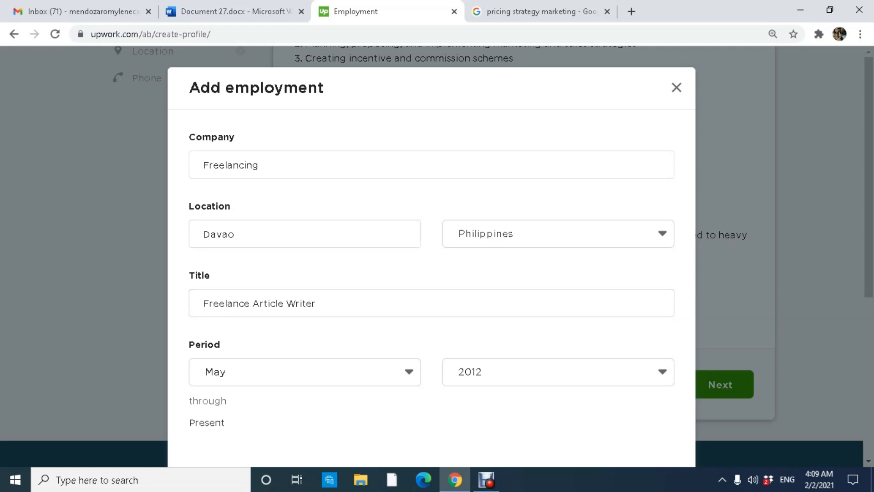
- Review the Freelancing entry's Freelance Article Writer title, its period and the description's opening paragraph on writing experience
{"action": "left_click_drag", "start_coordinate": [318, 304], "coordinate": [232, 303]}
{"action": "left_click", "coordinate": [318, 303]}
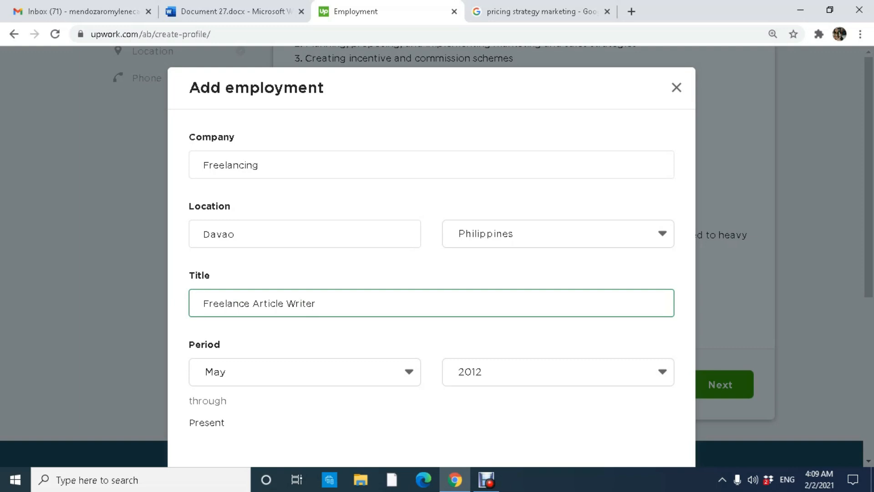
{"action": "scroll", "coordinate": [318, 249], "scroll_direction": "down", "scroll_amount": 4}
{"action": "scroll", "coordinate": [319, 249], "scroll_direction": "up", "scroll_amount": 4}
{"action": "scroll", "coordinate": [319, 250], "scroll_direction": "down", "scroll_amount": 2}
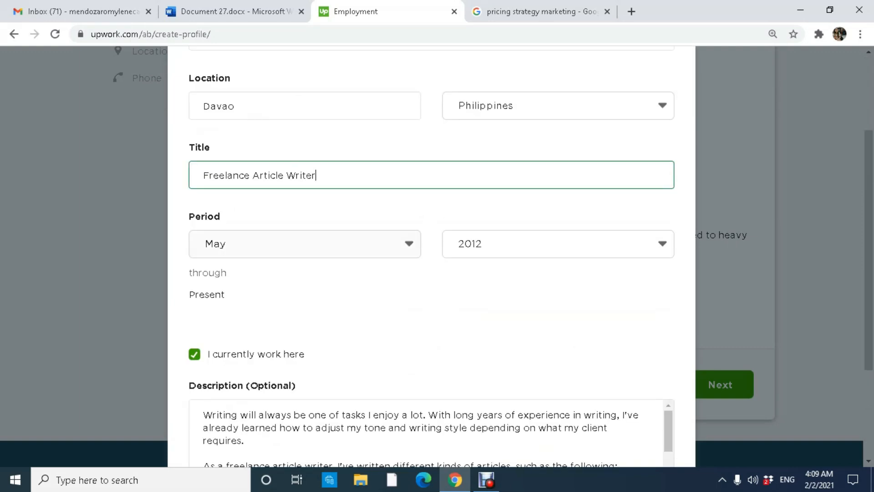
{"action": "scroll", "coordinate": [319, 250], "scroll_direction": "down", "scroll_amount": 2}
{"action": "left_click_drag", "start_coordinate": [238, 287], "coordinate": [520, 299]}
{"action": "left_click", "coordinate": [246, 313]}
{"action": "double_click", "coordinate": [495, 299]}
{"action": "left_click_drag", "start_coordinate": [245, 312], "coordinate": [346, 300]}
{"action": "left_click_drag", "start_coordinate": [361, 299], "coordinate": [248, 324]}
{"action": "left_click", "coordinate": [204, 325]}
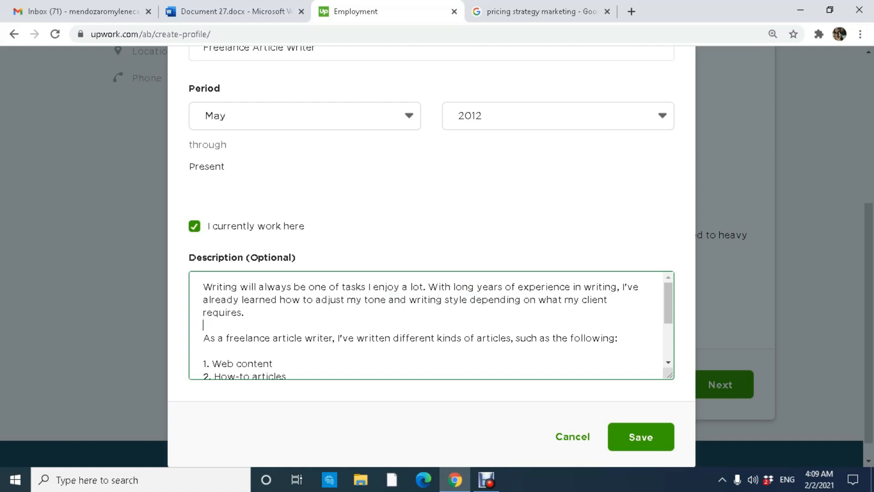
- Check the article types listed in the Freelance Article Writer description, through Finance Article, and save the entry
{"action": "scroll", "coordinate": [431, 325], "scroll_direction": "down", "scroll_amount": 2}
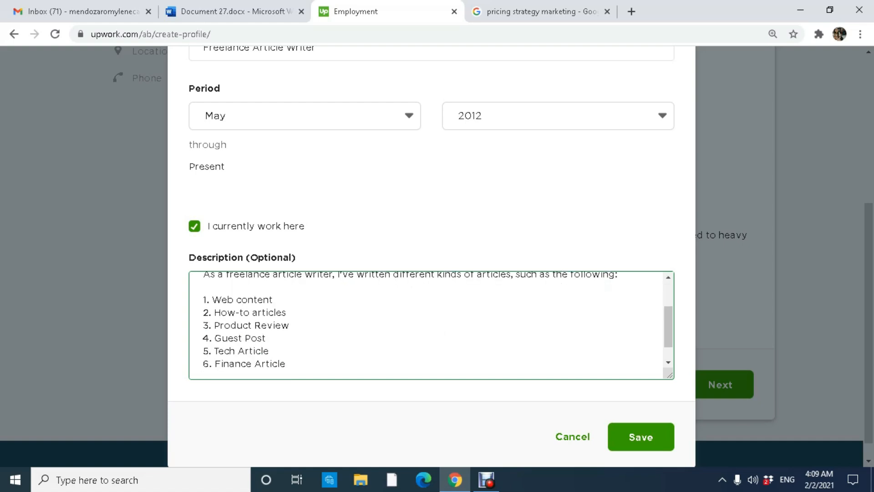
{"action": "left_click_drag", "start_coordinate": [410, 275], "coordinate": [489, 282]}
{"action": "left_click_drag", "start_coordinate": [511, 334], "coordinate": [512, 347]}
{"action": "scroll", "coordinate": [512, 346], "scroll_direction": "down", "scroll_amount": 1}
{"action": "left_click", "coordinate": [287, 308]}
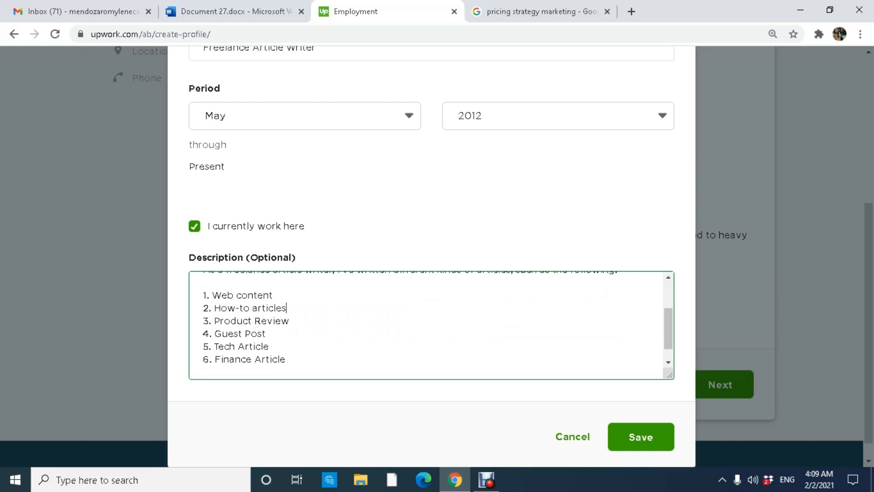
{"action": "left_click_drag", "start_coordinate": [289, 321], "coordinate": [251, 334]}
{"action": "left_click", "coordinate": [289, 321]}
{"action": "left_click_drag", "start_coordinate": [286, 359], "coordinate": [246, 359]}
{"action": "left_click", "coordinate": [269, 346]}
{"action": "left_click", "coordinate": [641, 436]}
- Examine the Employment section's entries for Senior Marketing and Sales Officer and Freelance Article Writer
{"action": "scroll", "coordinate": [519, 256], "scroll_direction": "down", "scroll_amount": 5}
{"action": "scroll", "coordinate": [518, 256], "scroll_direction": "up", "scroll_amount": 11}
{"action": "scroll", "coordinate": [519, 256], "scroll_direction": "down", "scroll_amount": 6}
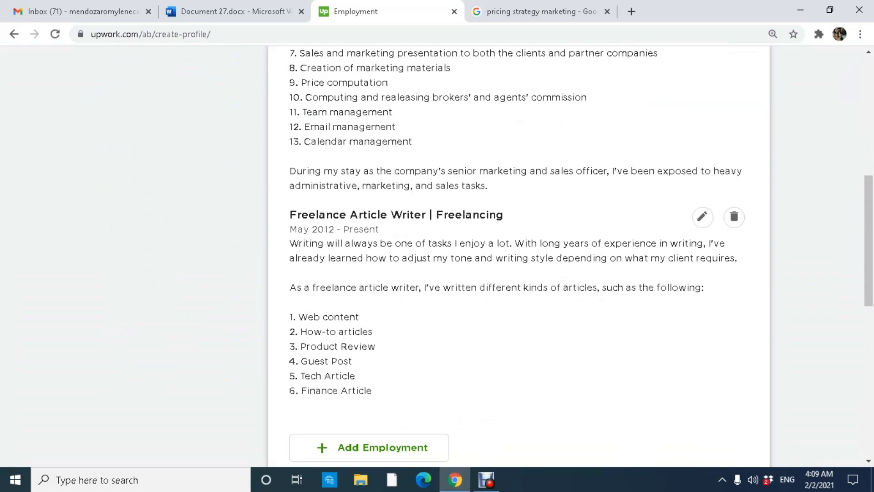
{"action": "scroll", "coordinate": [519, 256], "scroll_direction": "down", "scroll_amount": 8}
{"action": "scroll", "coordinate": [519, 256], "scroll_direction": "up", "scroll_amount": 1}
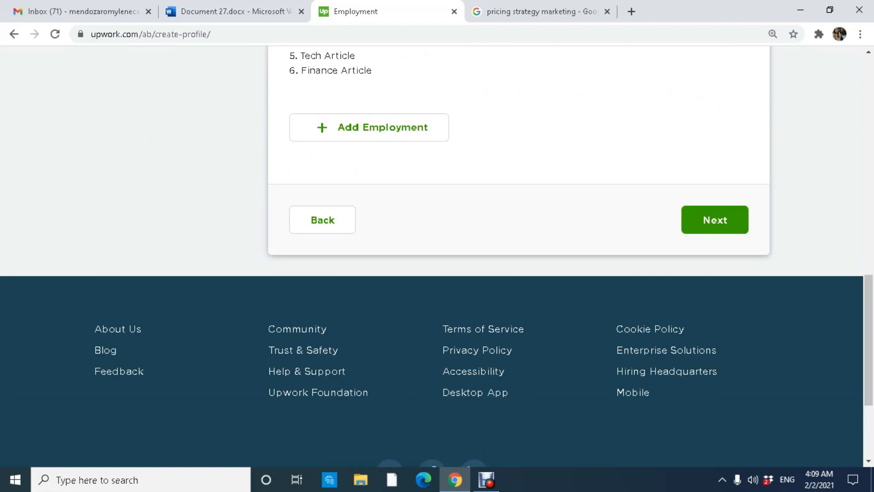
{"action": "scroll", "coordinate": [519, 255], "scroll_direction": "up", "scroll_amount": 3}
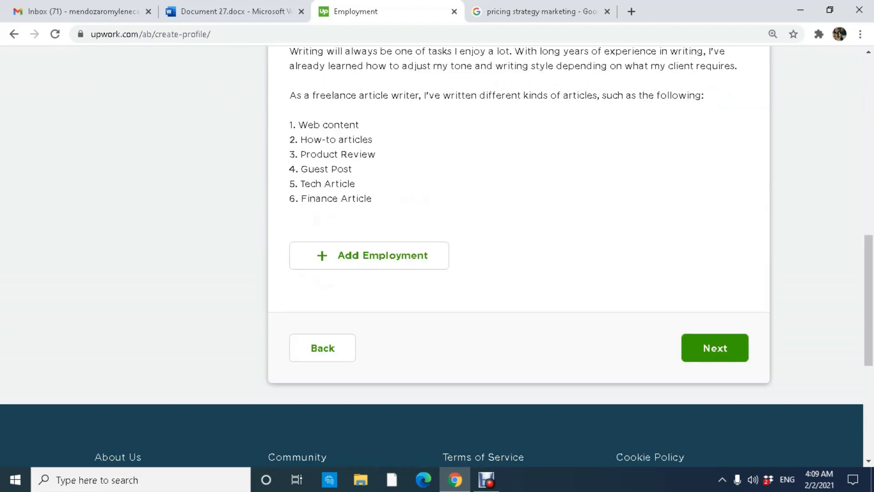
{"action": "scroll", "coordinate": [519, 256], "scroll_direction": "up", "scroll_amount": 10}
{"action": "scroll", "coordinate": [518, 255], "scroll_direction": "down", "scroll_amount": 6}
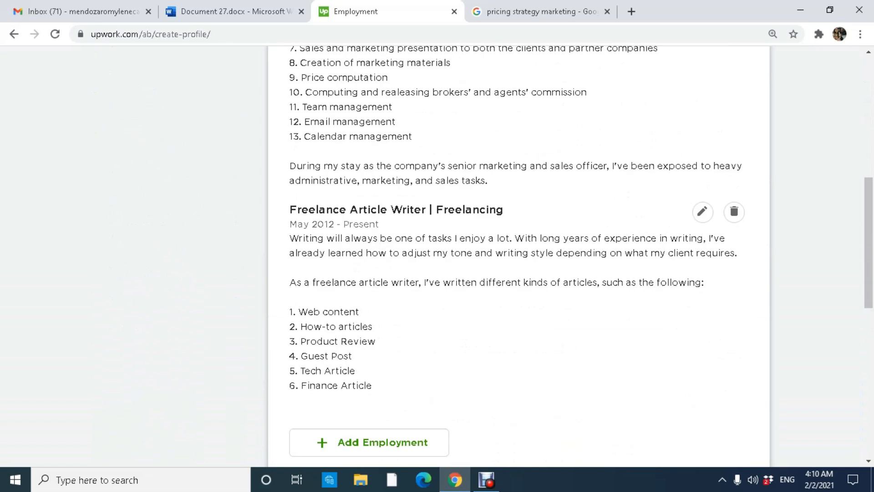
{"action": "scroll", "coordinate": [519, 255], "scroll_direction": "down", "scroll_amount": 4}
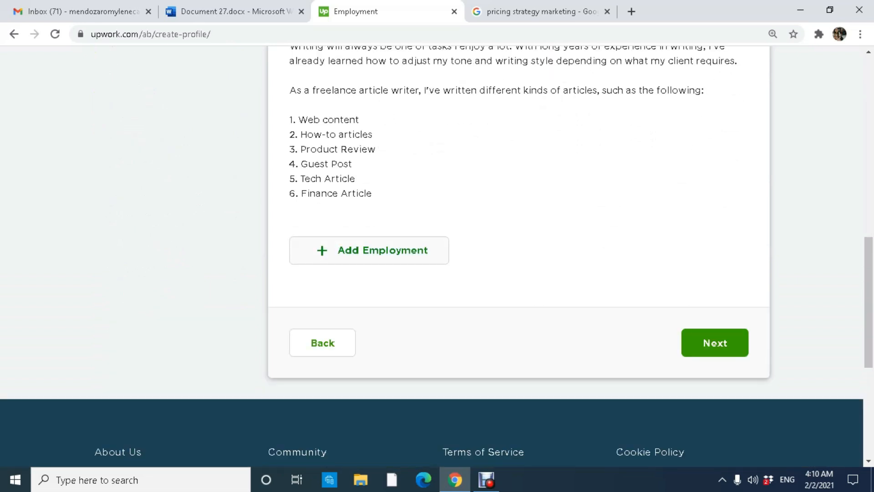
{"action": "scroll", "coordinate": [519, 256], "scroll_direction": "up", "scroll_amount": 5}
{"action": "scroll", "coordinate": [519, 255], "scroll_direction": "down", "scroll_amount": 5}
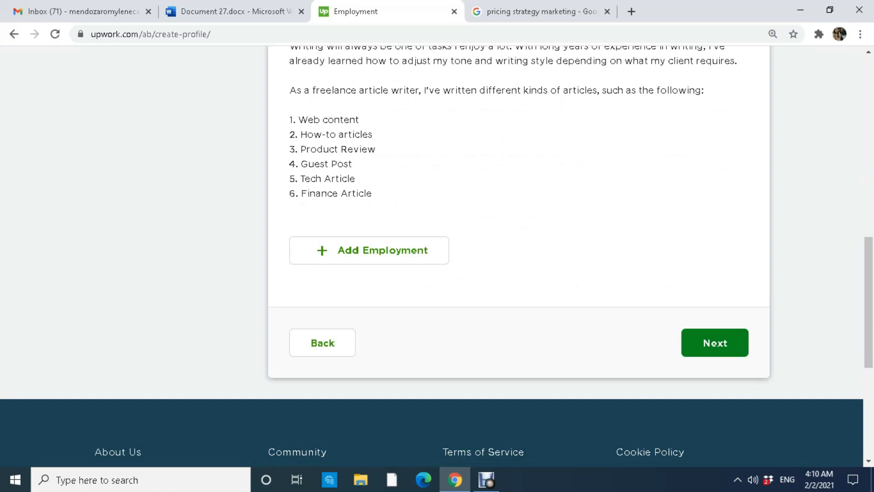
- Start another employment entry and review the Yoloop SL details for Admin Officer and Digital Marketer, from title to listed tasks
{"action": "left_click", "coordinate": [369, 250]}
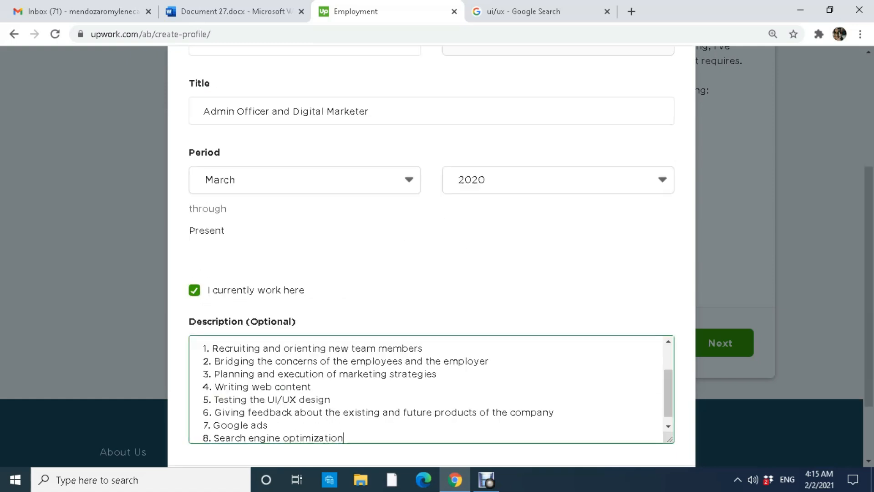
{"action": "scroll", "coordinate": [304, 212], "scroll_direction": "down", "scroll_amount": 2}
{"action": "scroll", "coordinate": [305, 211], "scroll_direction": "up", "scroll_amount": 4}
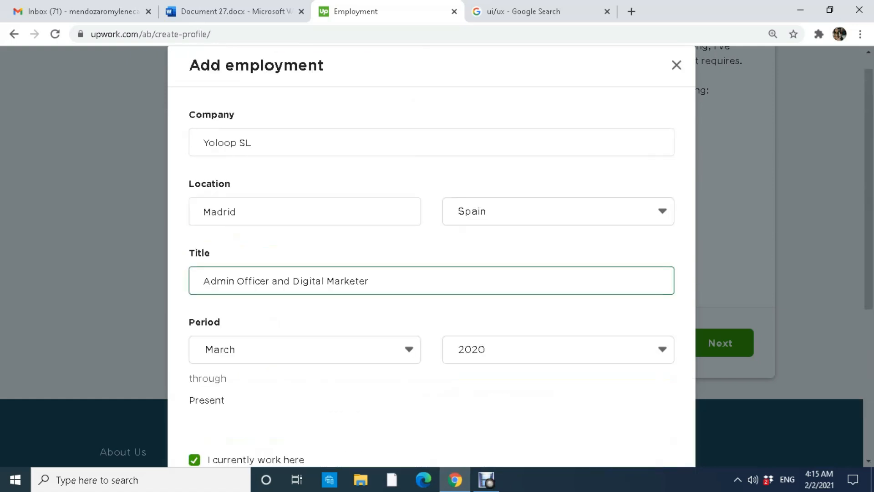
{"action": "left_click_drag", "start_coordinate": [217, 280], "coordinate": [368, 280]}
{"action": "left_click_drag", "start_coordinate": [292, 281], "coordinate": [369, 281]}
{"action": "scroll", "coordinate": [431, 273], "scroll_direction": "down", "scroll_amount": 3}
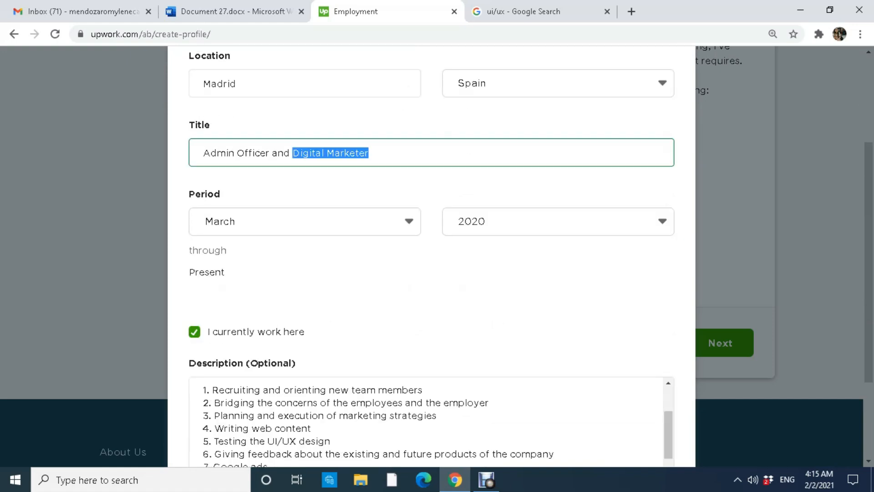
{"action": "scroll", "coordinate": [431, 205], "scroll_direction": "down", "scroll_amount": 3}
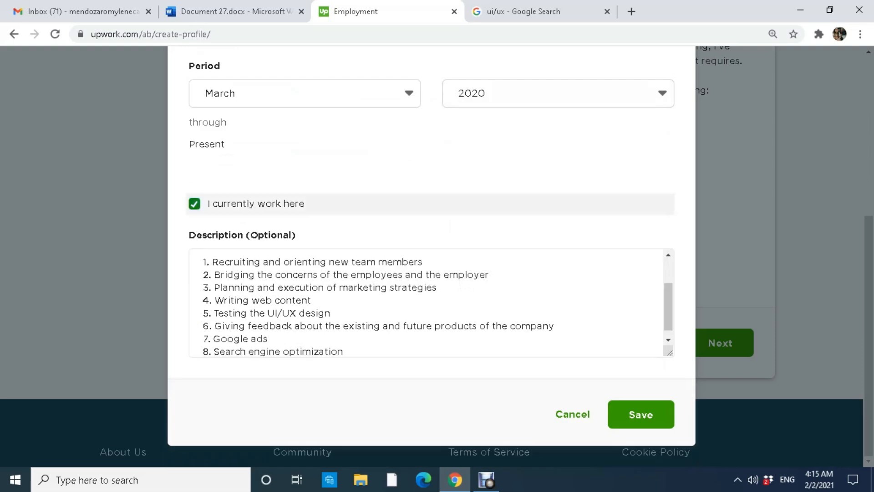
{"action": "scroll", "coordinate": [431, 302], "scroll_direction": "up", "scroll_amount": 5}
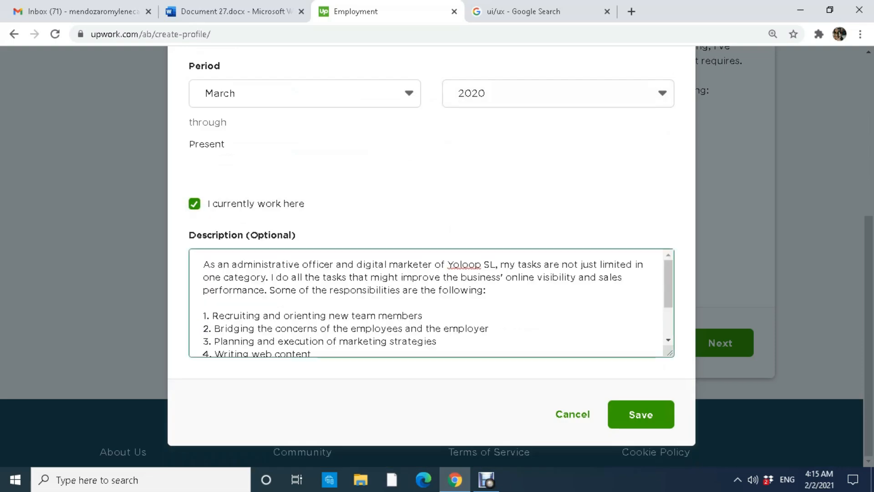
{"action": "scroll", "coordinate": [431, 228], "scroll_direction": "down", "scroll_amount": 1}
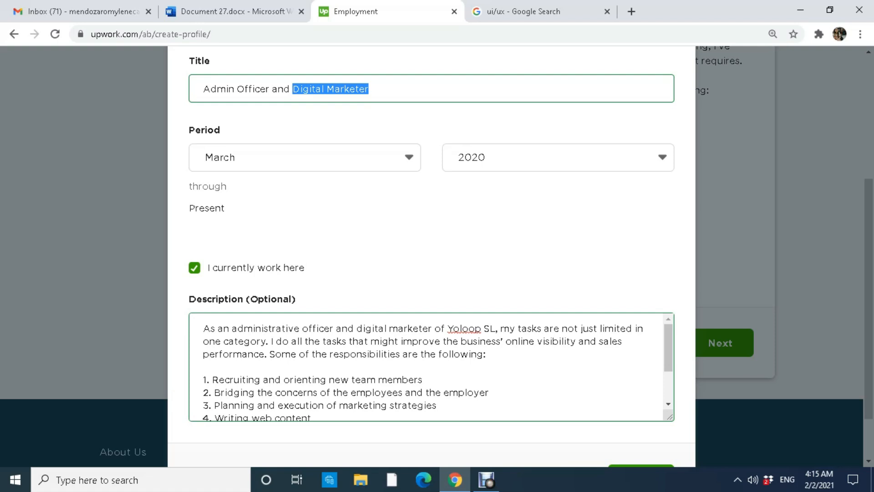
{"action": "scroll", "coordinate": [428, 366], "scroll_direction": "down", "scroll_amount": 3}
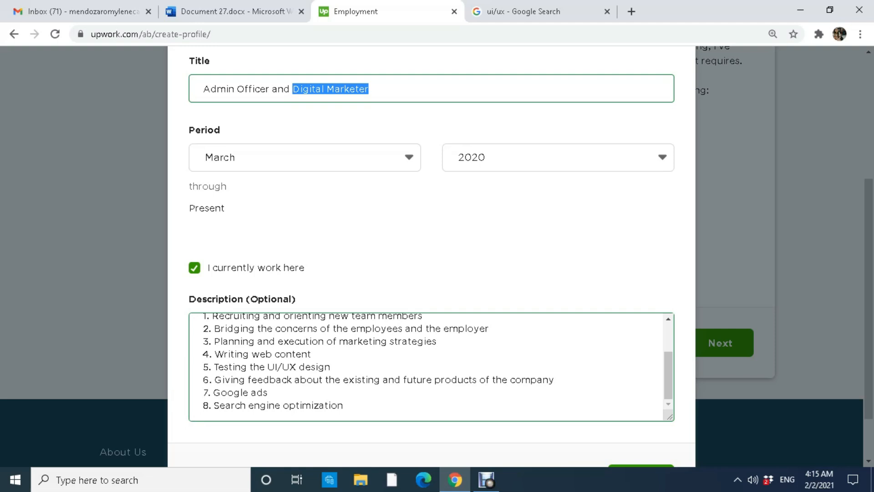
- Add "9. Team management" as the last task in the Yoloop SL description and save the entry
{"action": "left_click", "coordinate": [344, 405]}
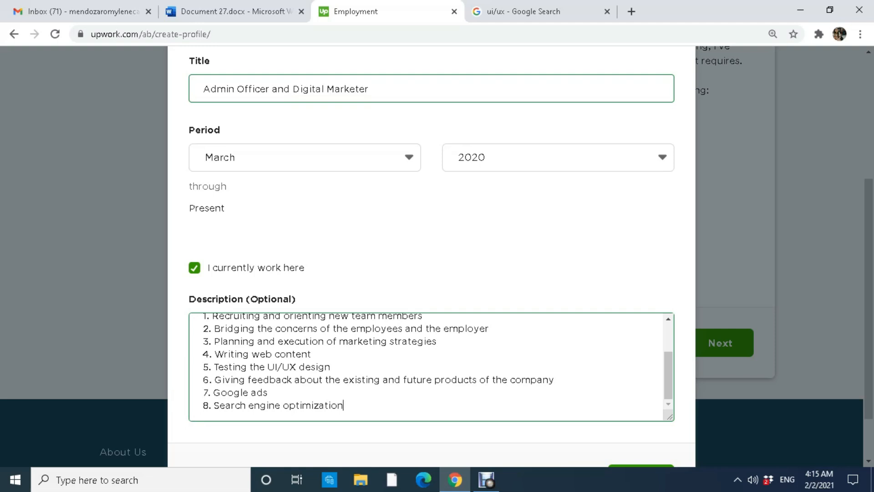
{"action": "key", "text": "Return"}
{"action": "type", "text": "9. Team"}
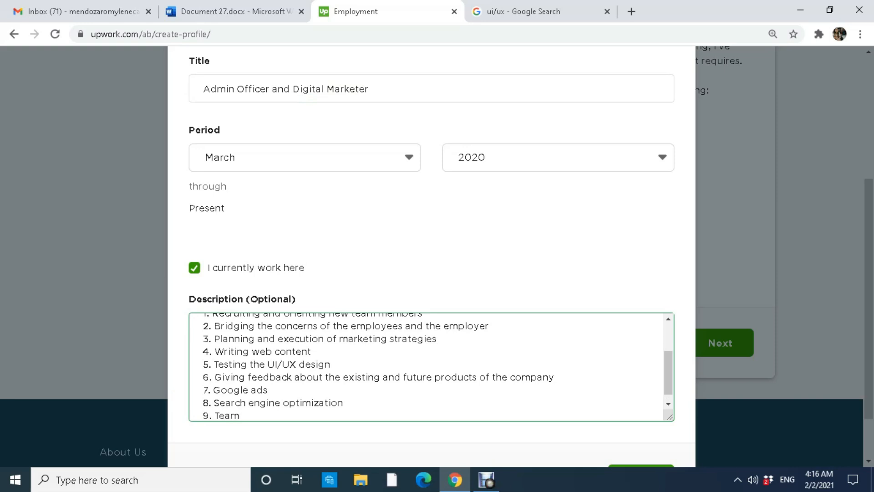
{"action": "type", "text": " management"}
{"action": "scroll", "coordinate": [432, 256], "scroll_direction": "down", "scroll_amount": 1}
{"action": "left_click", "coordinate": [640, 414]}
- Look over the complete employment list and continue to the Languages section
{"action": "scroll", "coordinate": [518, 256], "scroll_direction": "down", "scroll_amount": 3}
{"action": "scroll", "coordinate": [519, 256], "scroll_direction": "up", "scroll_amount": 15}
{"action": "scroll", "coordinate": [519, 256], "scroll_direction": "down", "scroll_amount": 18}
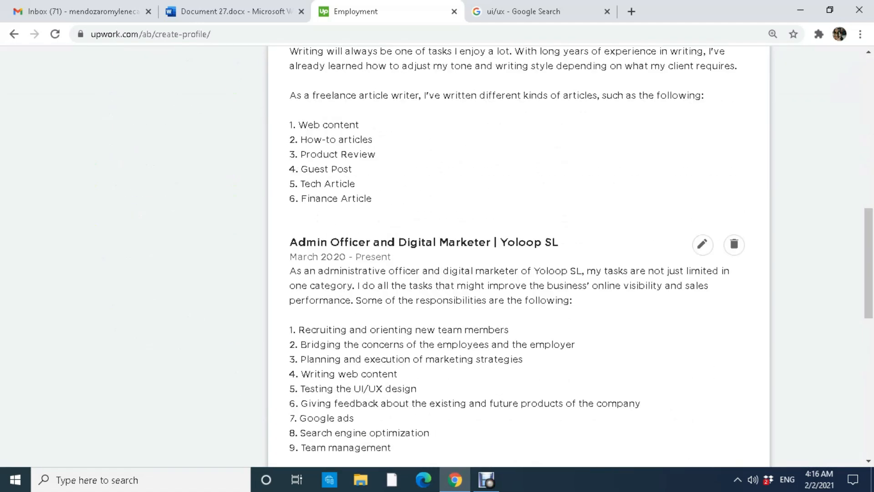
{"action": "scroll", "coordinate": [715, 262], "scroll_direction": "up", "scroll_amount": 7}
{"action": "scroll", "coordinate": [715, 261], "scroll_direction": "down", "scroll_amount": 7}
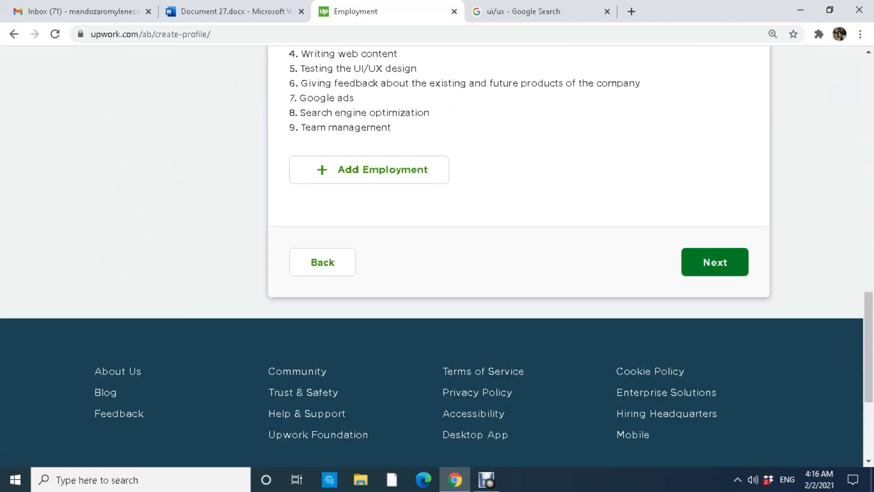
{"action": "left_click", "coordinate": [715, 261]}
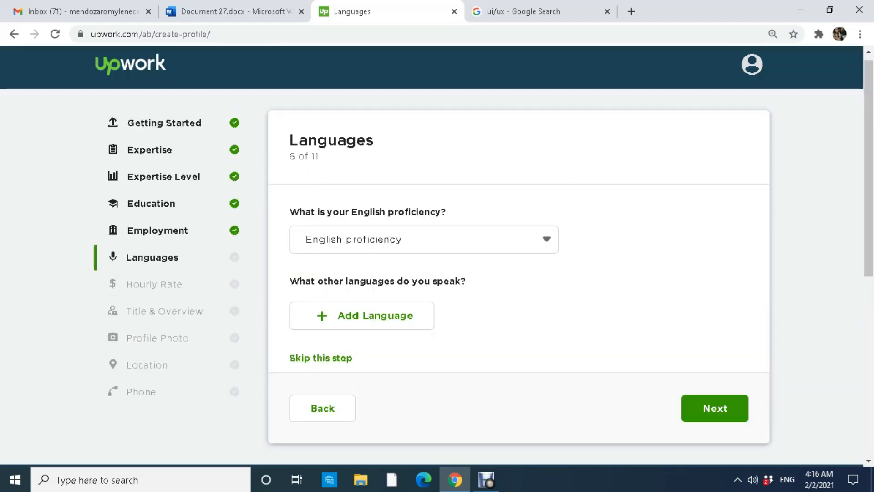
- View the available English proficiency levels without choosing one
{"action": "left_click", "coordinate": [423, 239]}
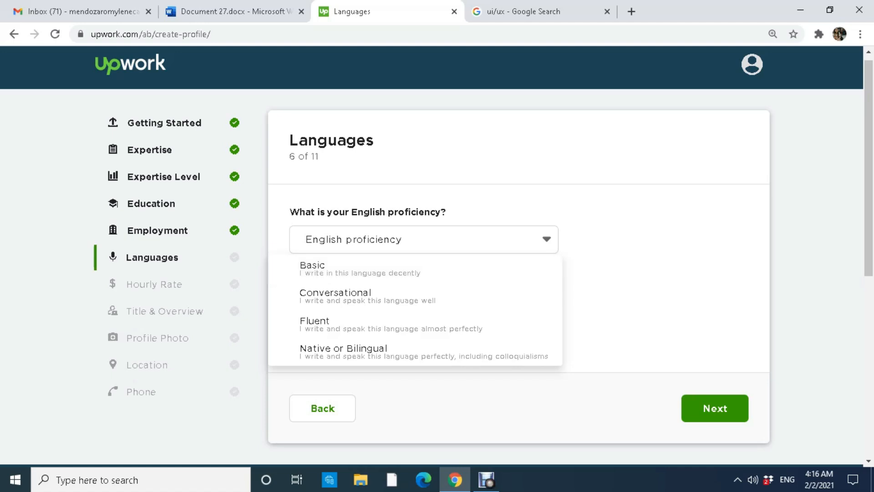
{"action": "key", "text": "Escape"}
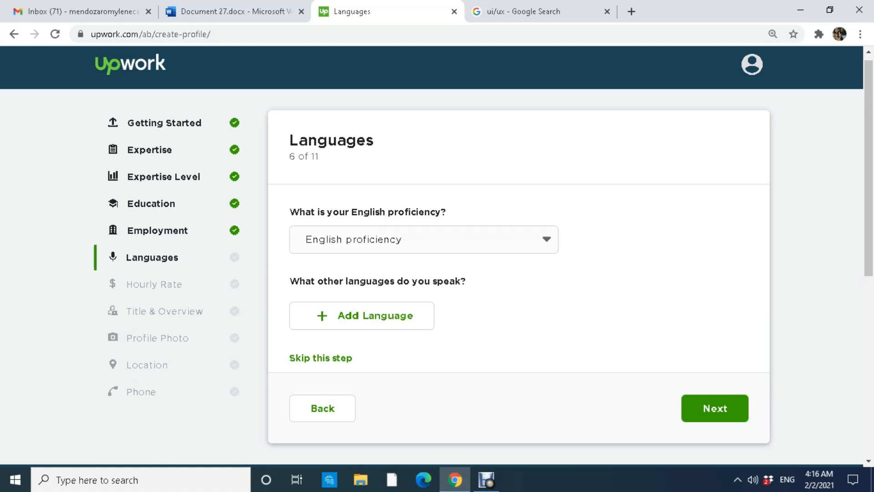
- Set the English proficiency to Native or Bilingual and add Tagalog as another language at Native or Bilingual level
{"action": "left_click", "coordinate": [423, 239]}
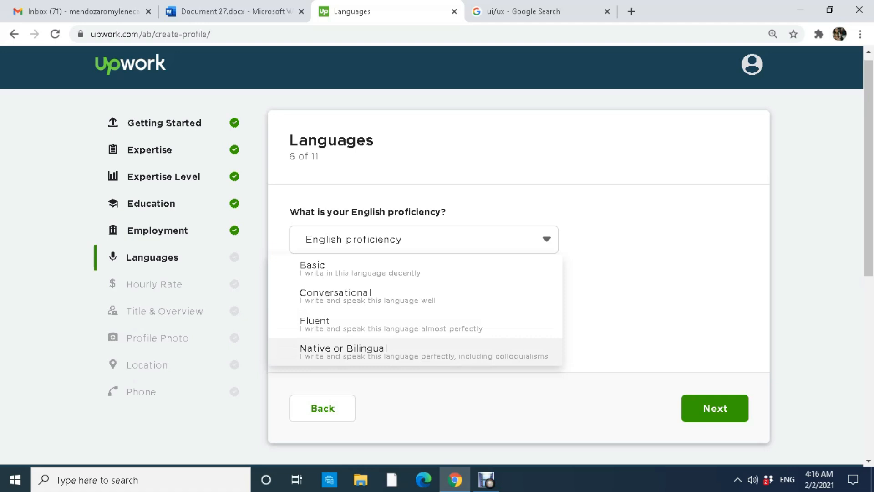
{"action": "left_click", "coordinate": [344, 351]}
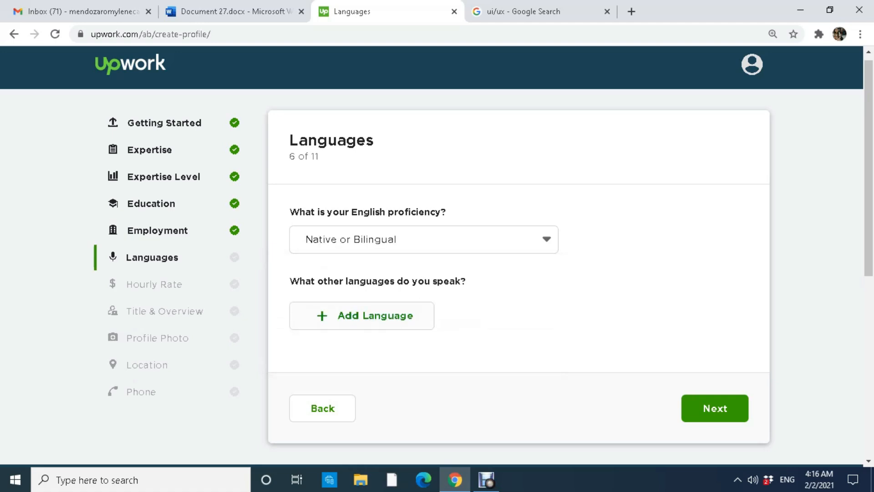
{"action": "left_click", "coordinate": [359, 324]}
{"action": "left_click", "coordinate": [360, 364]}
{"action": "type", "text": "tagalo"}
{"action": "key", "text": "Down"}
{"action": "key", "text": "Return"}
{"action": "scroll", "coordinate": [514, 357], "scroll_direction": "down", "scroll_amount": 1}
{"action": "left_click", "coordinate": [514, 382]}
- Add Cebuano as the second additional language with Native or Bilingual proficiency
{"action": "left_click", "coordinate": [364, 321]}
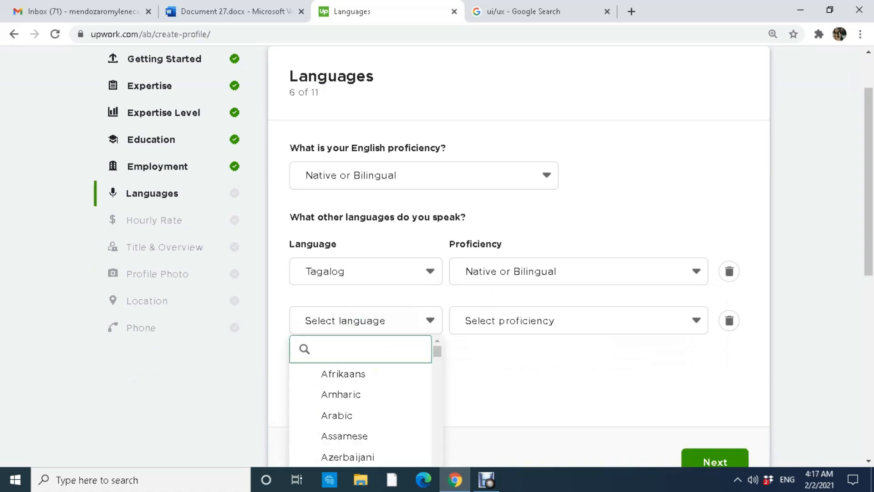
{"action": "type", "text": "cebua"}
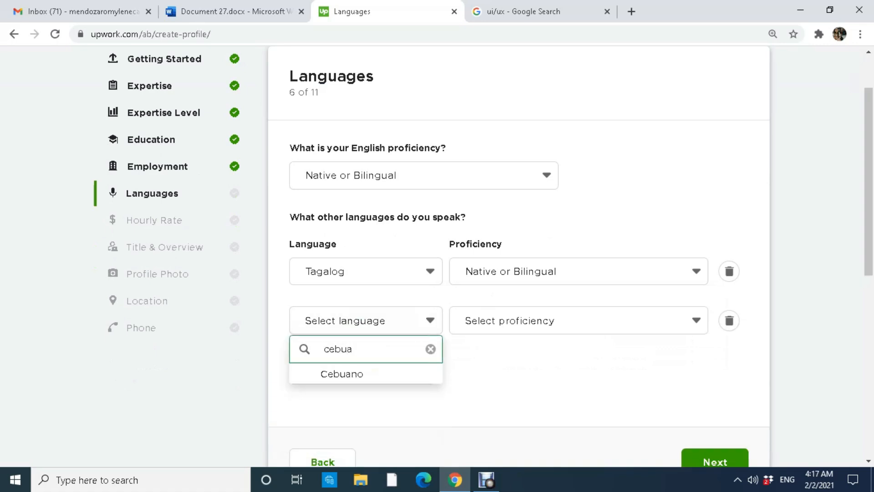
{"action": "key", "text": "Down"}
{"action": "key", "text": "Return"}
{"action": "key", "text": "Down"}
{"action": "key", "text": "Down"}
{"action": "key", "text": "Down"}
{"action": "key", "text": "Down"}
{"action": "key", "text": "Return"}
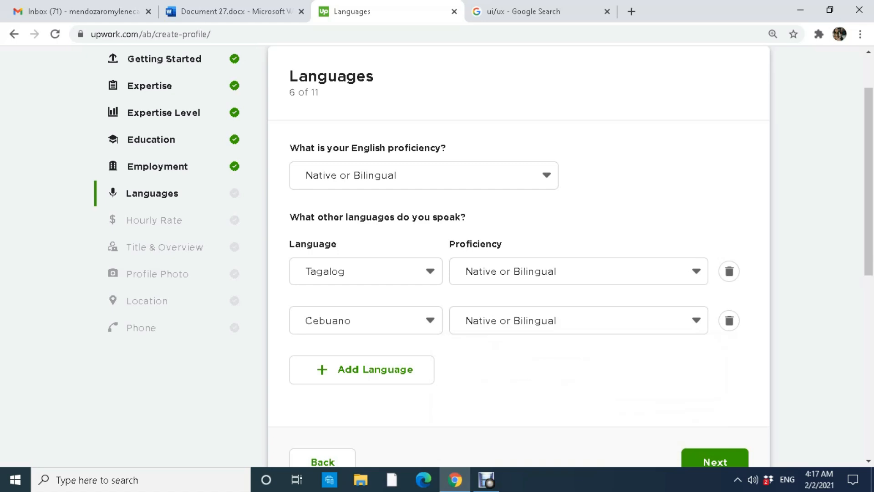
- Add Spanish as a third additional language with Basic proficiency and continue to the Hourly Rate section
{"action": "left_click", "coordinate": [362, 369]}
{"action": "left_click", "coordinate": [362, 369]}
{"action": "type", "text": "spani"}
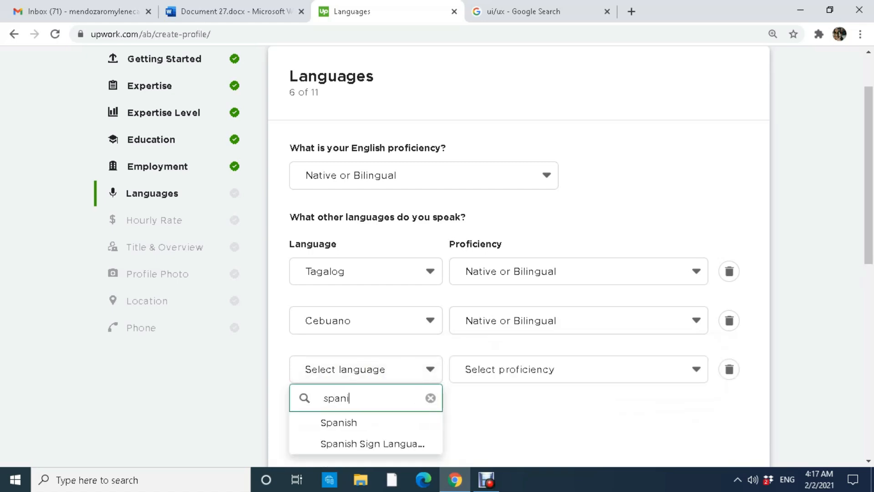
{"action": "key", "text": "Down"}
{"action": "key", "text": "Return"}
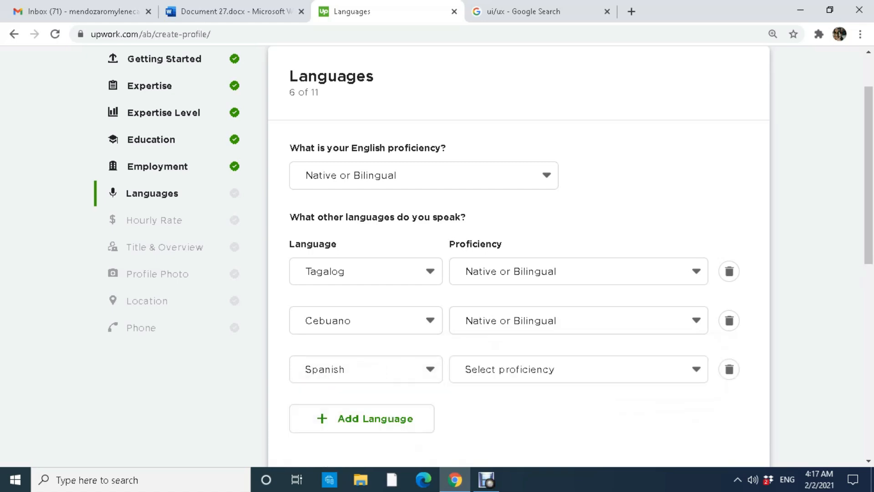
{"action": "key", "text": "Down"}
{"action": "key", "text": "Return"}
{"action": "scroll", "coordinate": [519, 255], "scroll_direction": "down", "scroll_amount": 4}
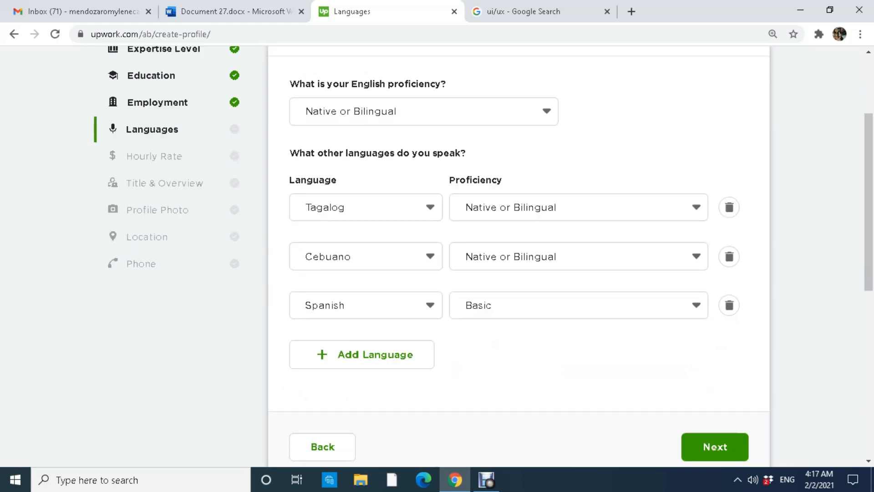
{"action": "scroll", "coordinate": [519, 255], "scroll_direction": "up", "scroll_amount": 1}
{"action": "scroll", "coordinate": [519, 255], "scroll_direction": "up", "scroll_amount": 1}
{"action": "scroll", "coordinate": [519, 255], "scroll_direction": "down", "scroll_amount": 2}
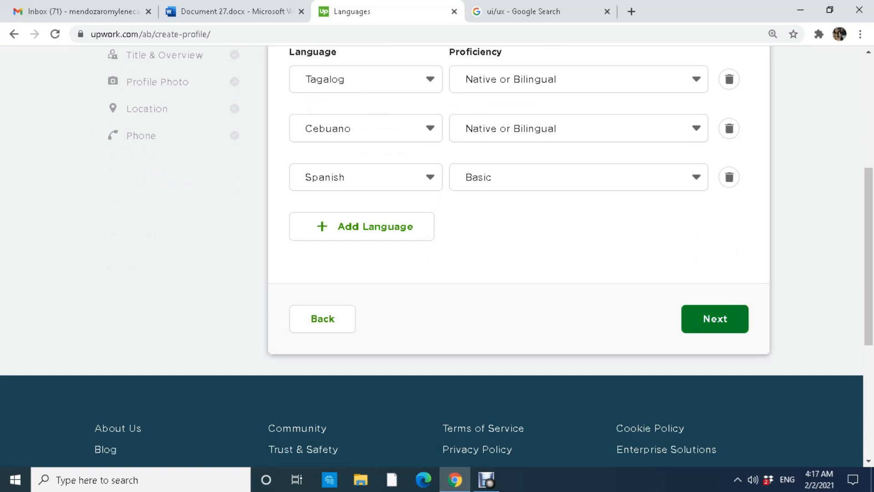
{"action": "left_click", "coordinate": [714, 319]}
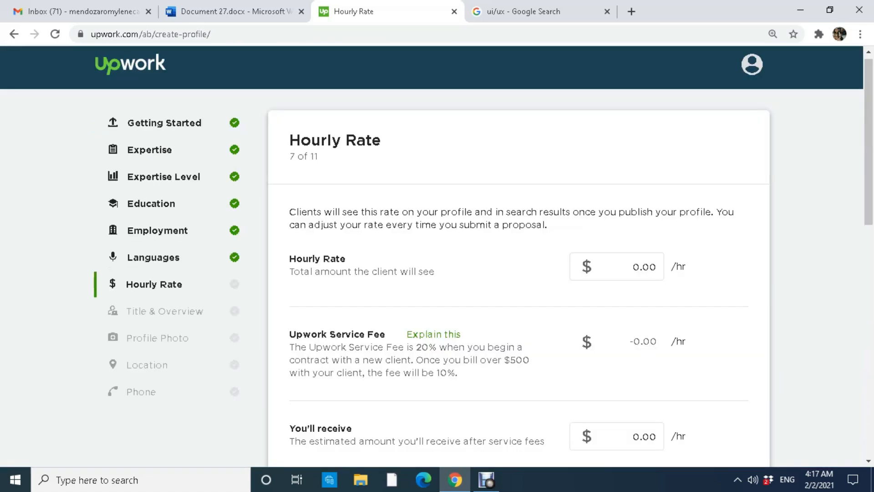
- Try an hourly rate of $3.00 and check the service fee and the estimated amount received
{"action": "left_click_drag", "start_coordinate": [319, 157], "coordinate": [302, 141]}
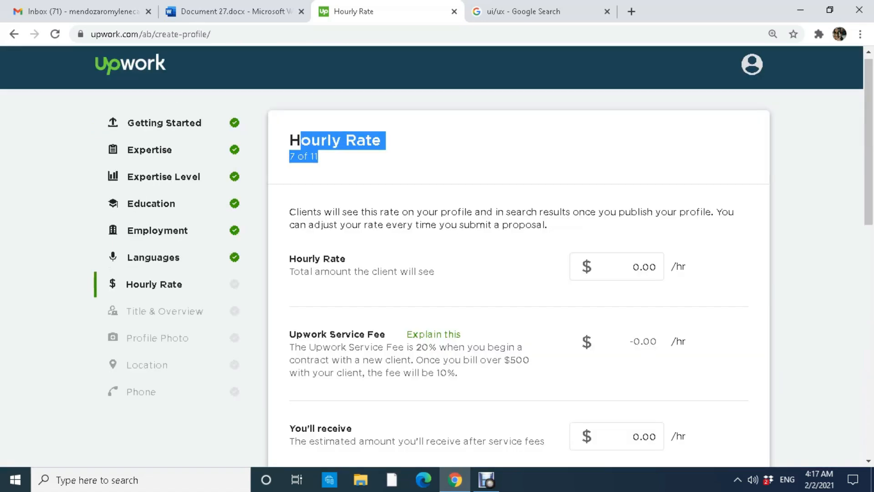
{"action": "left_click", "coordinate": [315, 272]}
{"action": "left_click_drag", "start_coordinate": [315, 272], "coordinate": [398, 272]}
{"action": "left_click", "coordinate": [398, 272]}
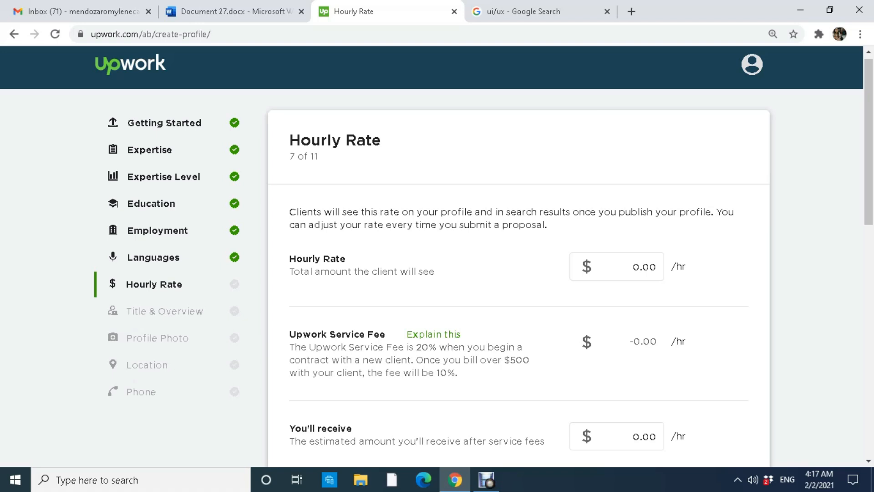
{"action": "left_click", "coordinate": [643, 267]}
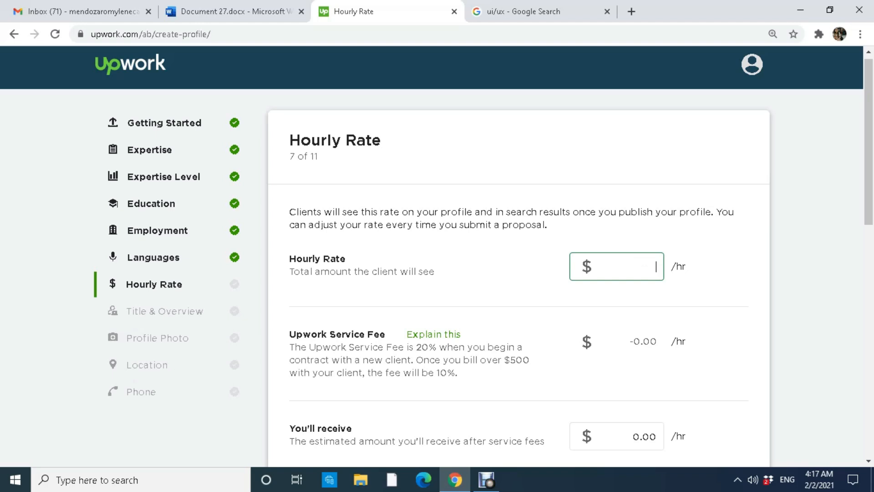
{"action": "type", "text": "3"}
{"action": "key", "text": "Tab"}
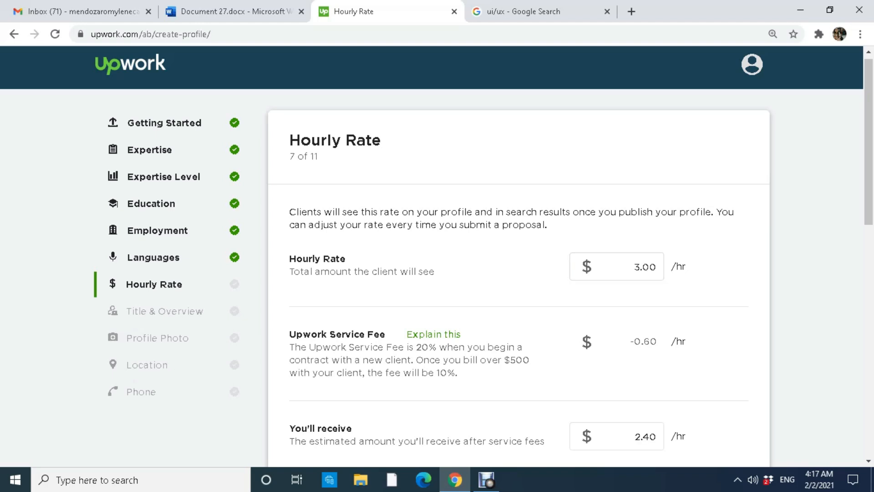
{"action": "scroll", "coordinate": [437, 255], "scroll_direction": "down", "scroll_amount": 1}
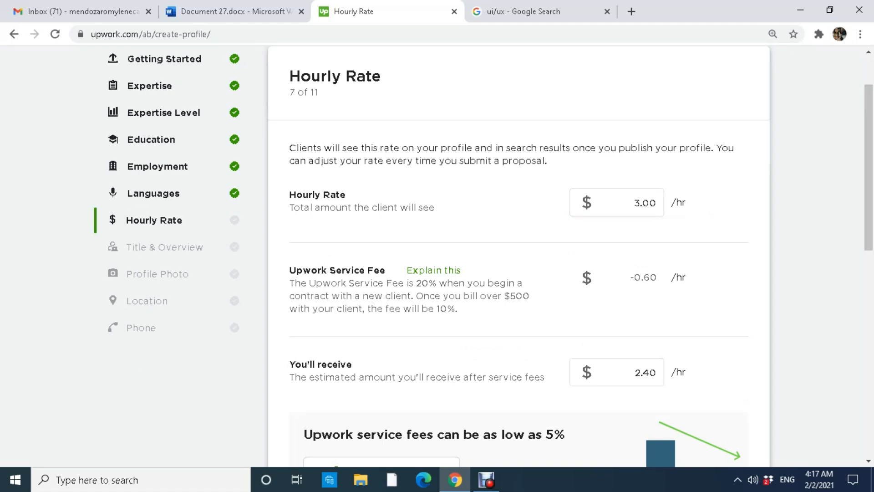
{"action": "scroll", "coordinate": [519, 255], "scroll_direction": "down", "scroll_amount": 3}
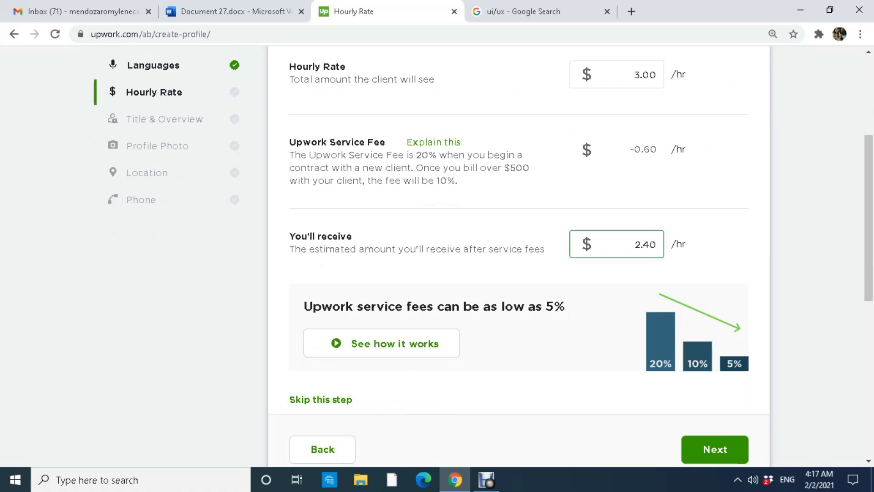
- Set the hourly rate to $15 and continue to the Title & Overview section
{"action": "left_click_drag", "start_coordinate": [868, 227], "coordinate": [868, 181]}
{"action": "left_click", "coordinate": [643, 192]}
{"action": "type", "text": "15"}
{"action": "key", "text": "Tab"}
{"action": "scroll", "coordinate": [437, 255], "scroll_direction": "down", "scroll_amount": 5}
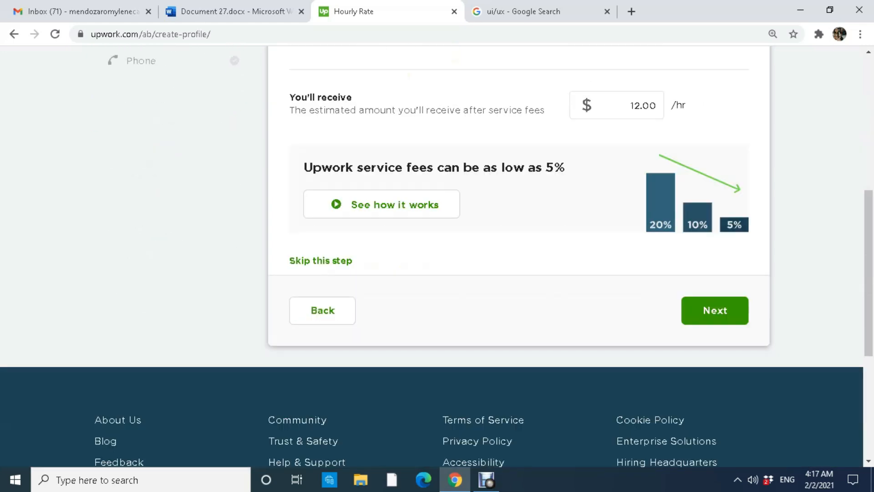
{"action": "scroll", "coordinate": [437, 254], "scroll_direction": "up", "scroll_amount": 3}
{"action": "scroll", "coordinate": [437, 255], "scroll_direction": "down", "scroll_amount": 4}
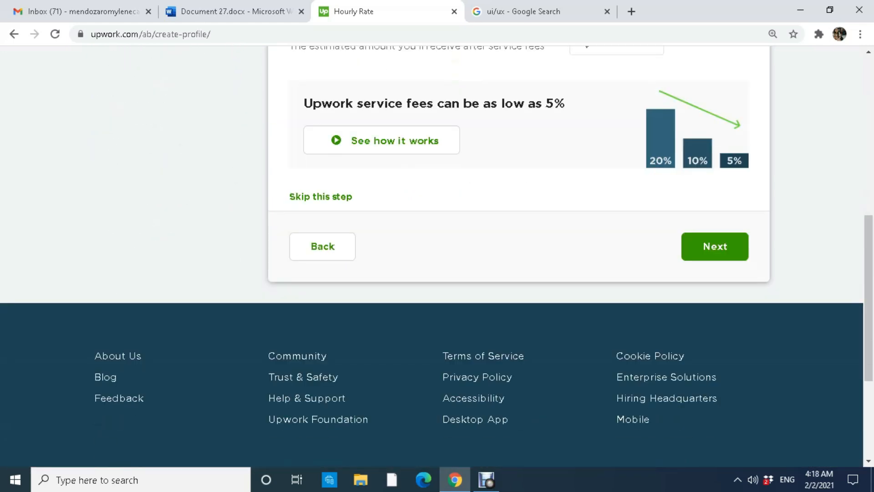
{"action": "left_click", "coordinate": [714, 246]}
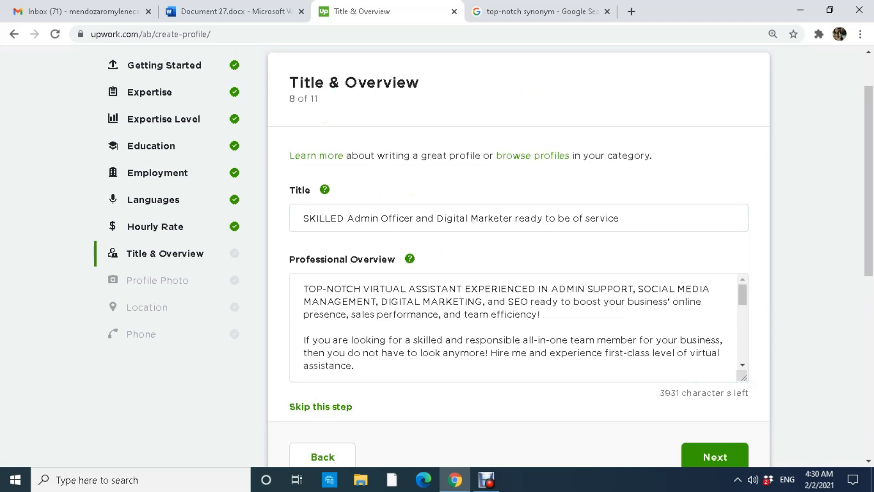
- Review the wording of the profile title, from the opening adjective through the roles it names
{"action": "left_click_drag", "start_coordinate": [310, 83], "coordinate": [319, 99]}
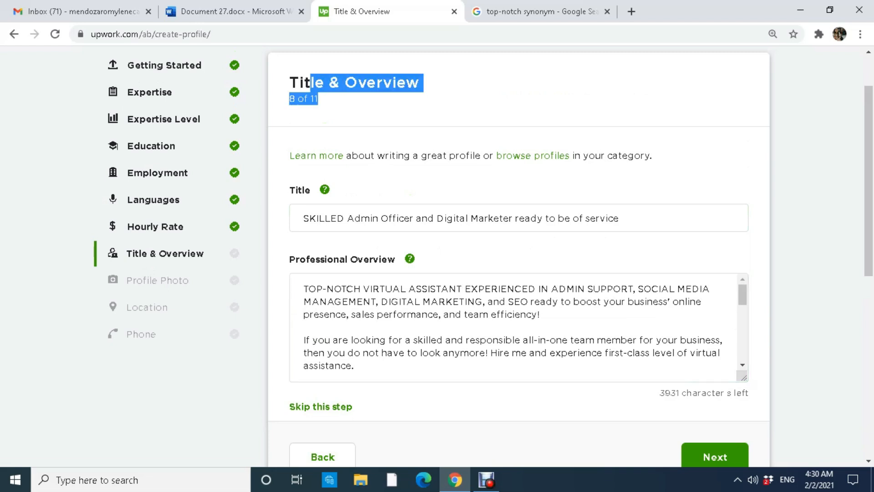
{"action": "left_click", "coordinate": [322, 83]}
{"action": "left_click_drag", "start_coordinate": [309, 219], "coordinate": [470, 219]}
{"action": "left_click", "coordinate": [577, 219]}
{"action": "left_click_drag", "start_coordinate": [621, 219], "coordinate": [303, 218]}
{"action": "left_click", "coordinate": [325, 218]}
{"action": "left_click", "coordinate": [349, 219]}
{"action": "left_click", "coordinate": [323, 244]}
{"action": "double_click", "coordinate": [324, 218]}
{"action": "double_click", "coordinate": [363, 219]}
{"action": "left_click_drag", "start_coordinate": [363, 218], "coordinate": [543, 218]}
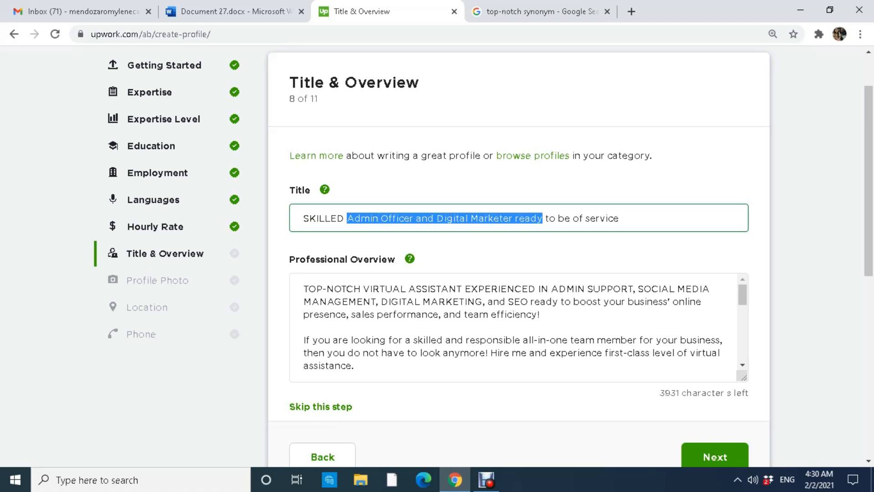
- Examine the opening statement of the professional overview, including the listed specialties and the promised business benefits
{"action": "scroll", "coordinate": [514, 264], "scroll_direction": "down", "scroll_amount": 3}
{"action": "left_click_drag", "start_coordinate": [540, 250], "coordinate": [303, 225]}
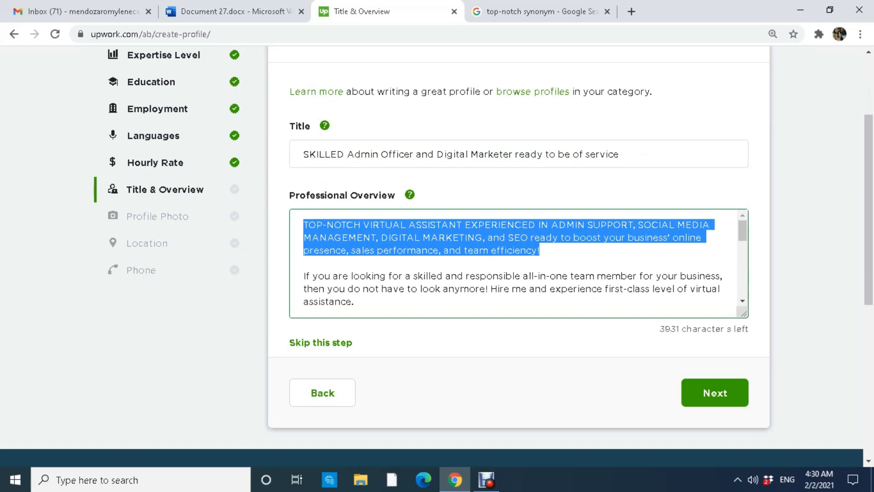
{"action": "left_click", "coordinate": [304, 263]}
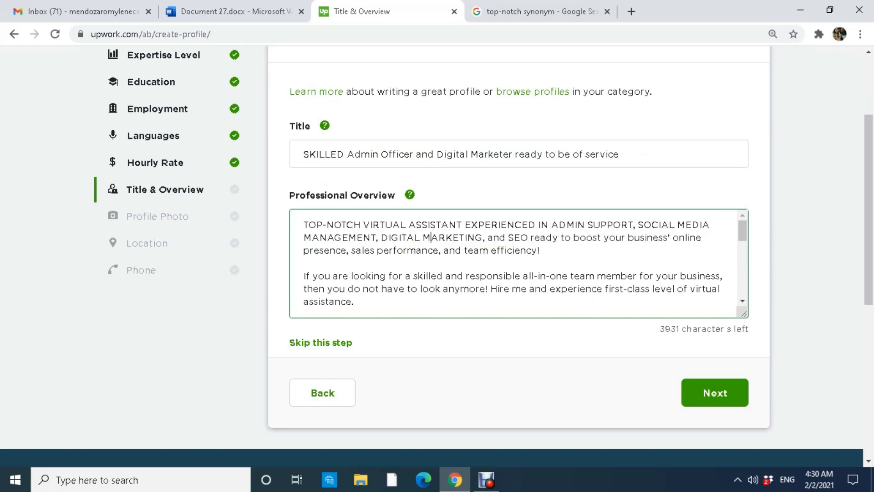
{"action": "left_click_drag", "start_coordinate": [431, 237], "coordinate": [529, 225]}
{"action": "left_click_drag", "start_coordinate": [465, 224], "coordinate": [702, 237]}
{"action": "left_click", "coordinate": [593, 237]}
{"action": "left_click", "coordinate": [593, 224]}
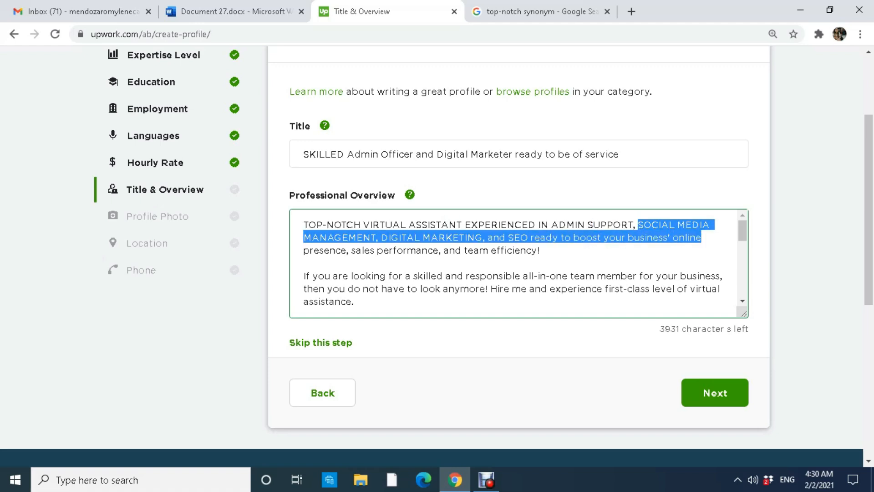
{"action": "left_click_drag", "start_coordinate": [423, 237], "coordinate": [572, 237]}
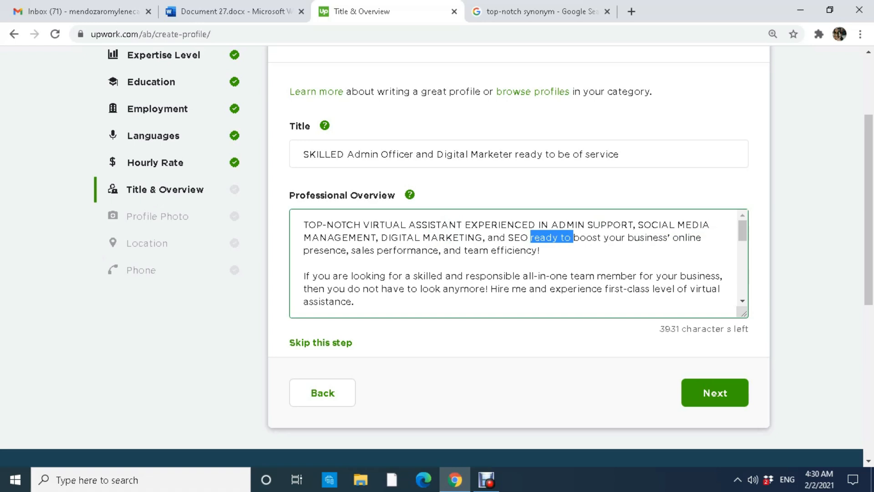
{"action": "left_click", "coordinate": [540, 251]}
- Read the overview's second paragraph, which invites clients to hire an all-in-one team member
{"action": "scroll", "coordinate": [540, 250], "scroll_direction": "down", "scroll_amount": 1}
{"action": "scroll", "coordinate": [540, 250], "scroll_direction": "up", "scroll_amount": 1}
{"action": "left_click_drag", "start_coordinate": [443, 289], "coordinate": [550, 276]}
{"action": "left_click_drag", "start_coordinate": [624, 289], "coordinate": [511, 289]}
{"action": "left_click_drag", "start_coordinate": [354, 302], "coordinate": [549, 289]}
{"action": "left_click", "coordinate": [354, 301]}
{"action": "triple_click", "coordinate": [464, 289]}
{"action": "left_click", "coordinate": [355, 302]}
{"action": "scroll", "coordinate": [515, 263], "scroll_direction": "down", "scroll_amount": 1}
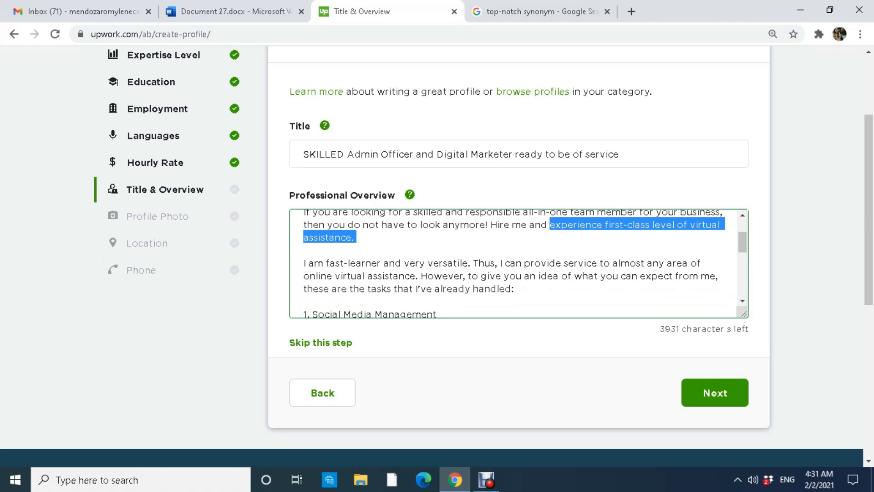
- Read the overview's third paragraph about versatility and the sentence introducing the tasks already handled
{"action": "left_click", "coordinate": [514, 276]}
{"action": "scroll", "coordinate": [515, 275], "scroll_direction": "down", "scroll_amount": 1}
{"action": "left_click_drag", "start_coordinate": [304, 239], "coordinate": [444, 239]}
{"action": "left_click", "coordinate": [443, 239]}
{"action": "left_click_drag", "start_coordinate": [533, 239], "coordinate": [605, 251]}
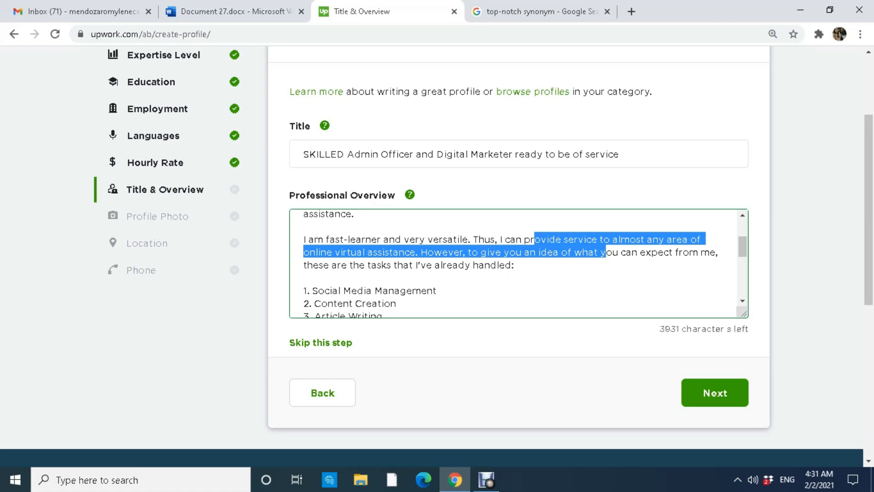
{"action": "left_click_drag", "start_coordinate": [421, 252], "coordinate": [515, 252]}
{"action": "left_click", "coordinate": [509, 251]}
{"action": "left_click", "coordinate": [514, 265]}
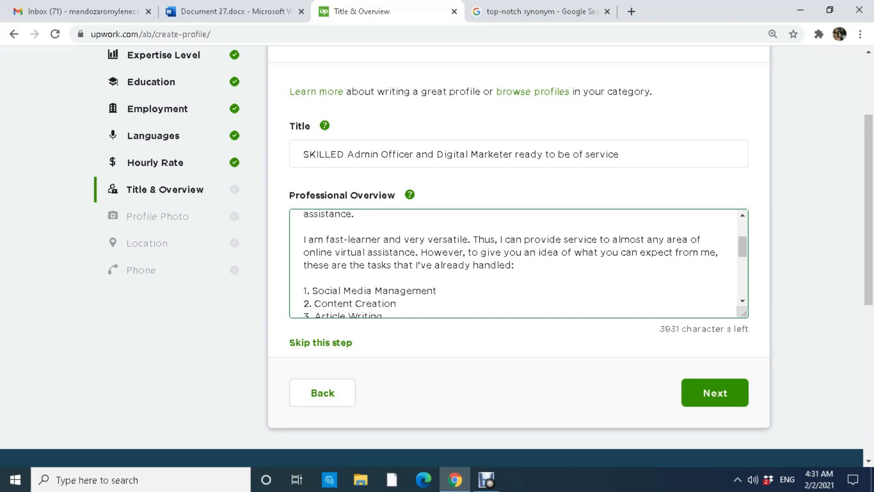
{"action": "left_click_drag", "start_coordinate": [416, 265], "coordinate": [515, 265]}
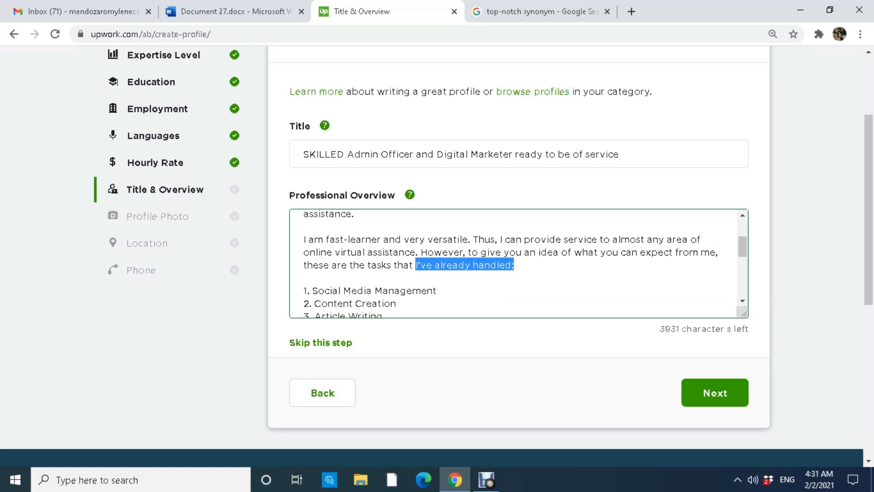
- Review the numbered task list in the professional overview through Google Ads and continue to the Profile Photo section
{"action": "scroll", "coordinate": [515, 265], "scroll_direction": "down", "scroll_amount": 1}
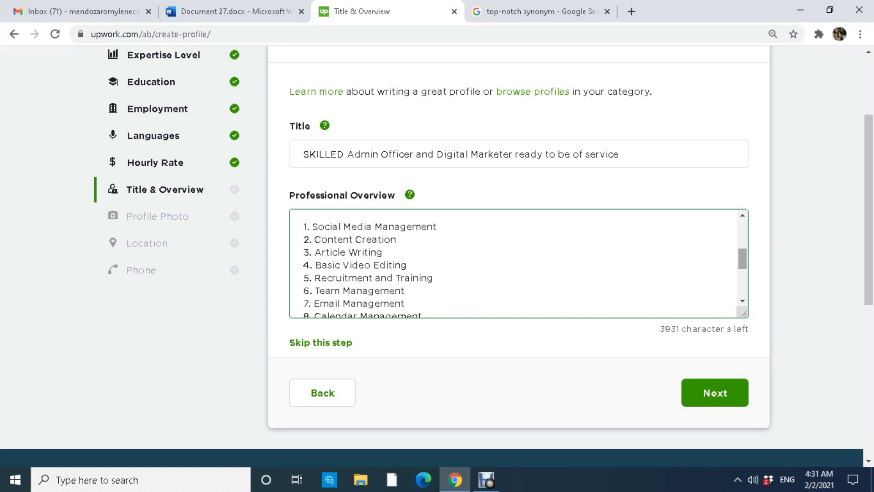
{"action": "left_click_drag", "start_coordinate": [407, 264], "coordinate": [349, 264]}
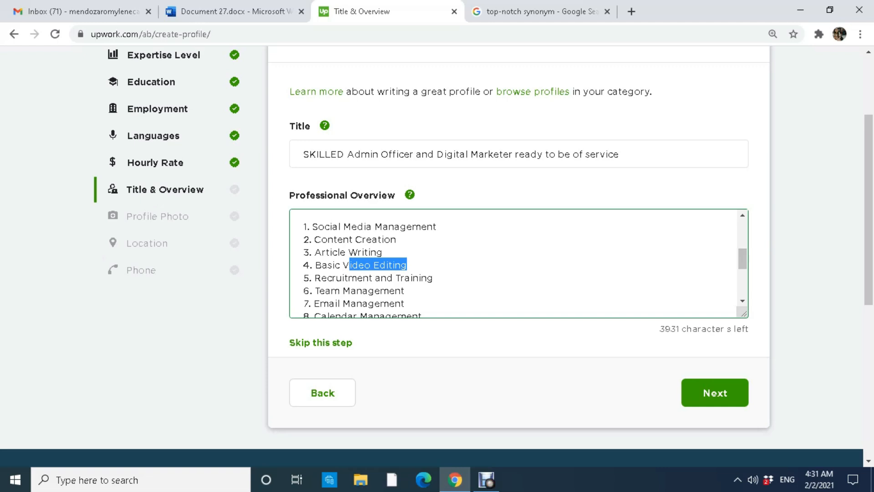
{"action": "left_click", "coordinate": [434, 278]}
{"action": "left_click_drag", "start_coordinate": [742, 259], "coordinate": [743, 278]}
{"action": "left_click_drag", "start_coordinate": [381, 261], "coordinate": [453, 274]}
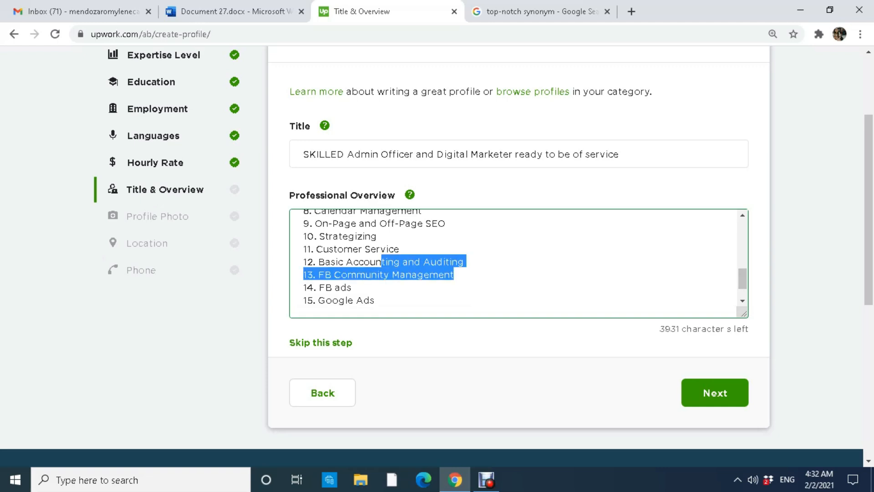
{"action": "left_click", "coordinate": [454, 274]}
{"action": "double_click", "coordinate": [341, 275]}
{"action": "left_click_drag", "start_coordinate": [342, 274], "coordinate": [352, 287]}
{"action": "left_click", "coordinate": [352, 287]}
{"action": "left_click", "coordinate": [375, 300]}
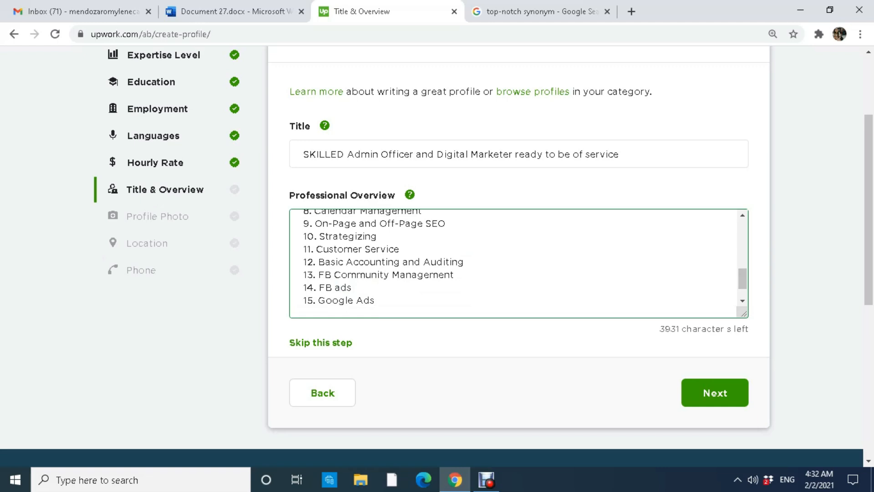
{"action": "left_click", "coordinate": [715, 392]}
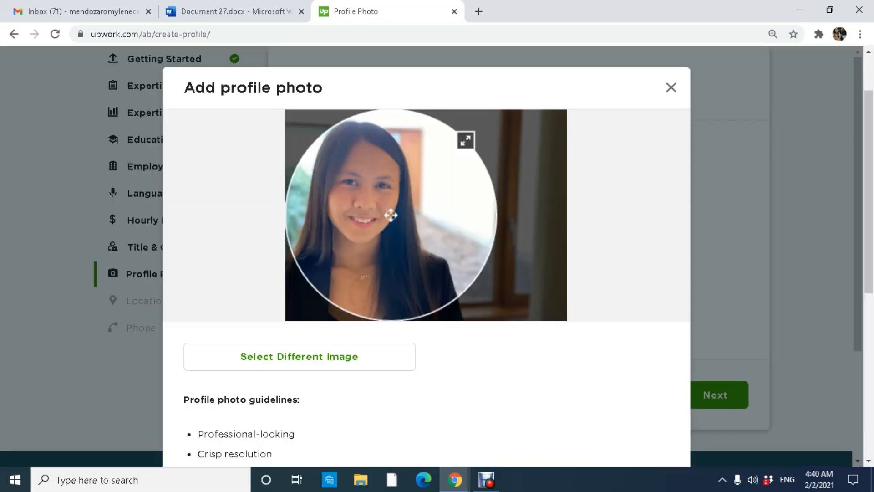
- Check the cropped portrait against the profile photo guidelines and save it as the profile photo
{"action": "scroll", "coordinate": [390, 214], "scroll_direction": "down", "scroll_amount": 3}
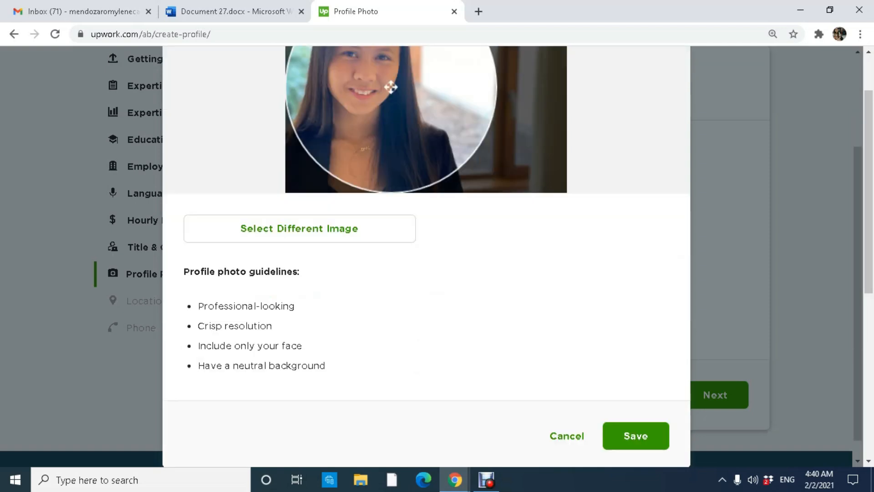
{"action": "scroll", "coordinate": [390, 86], "scroll_direction": "up", "scroll_amount": 2}
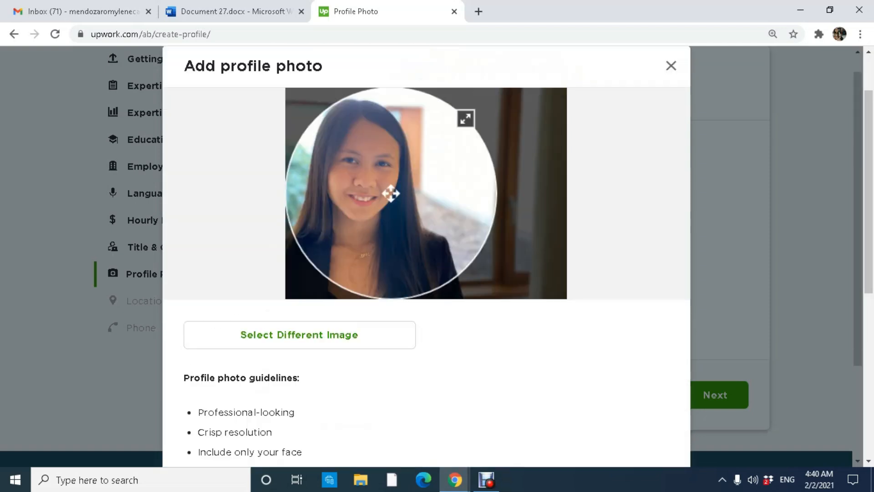
{"action": "scroll", "coordinate": [390, 194], "scroll_direction": "down", "scroll_amount": 2}
{"action": "scroll", "coordinate": [390, 128], "scroll_direction": "up", "scroll_amount": 2}
{"action": "scroll", "coordinate": [391, 215], "scroll_direction": "down", "scroll_amount": 3}
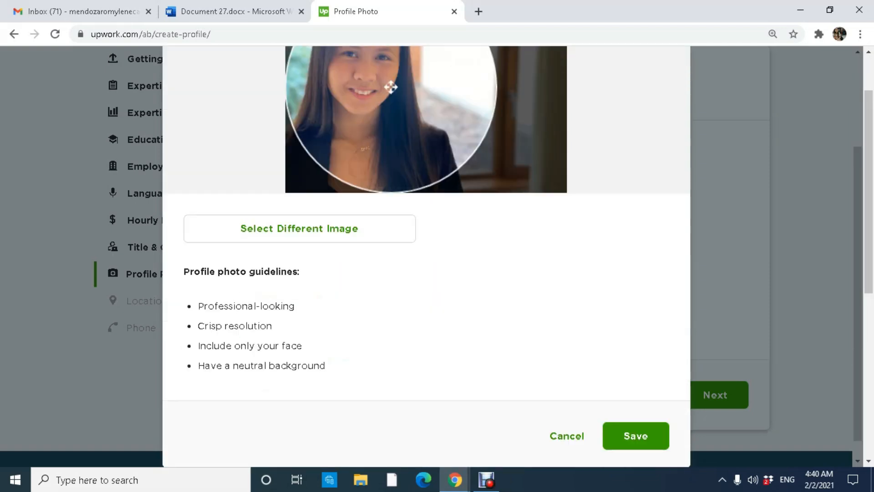
{"action": "scroll", "coordinate": [390, 87], "scroll_direction": "up", "scroll_amount": 3}
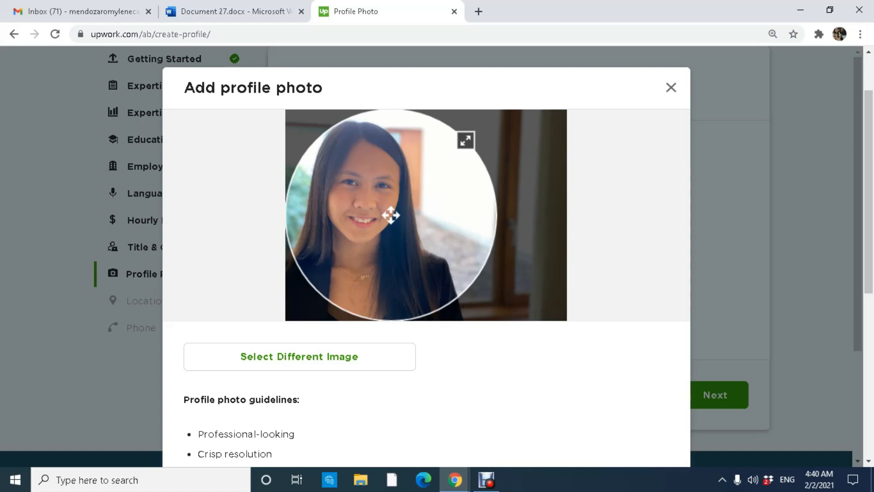
{"action": "scroll", "coordinate": [426, 246], "scroll_direction": "down", "scroll_amount": 3}
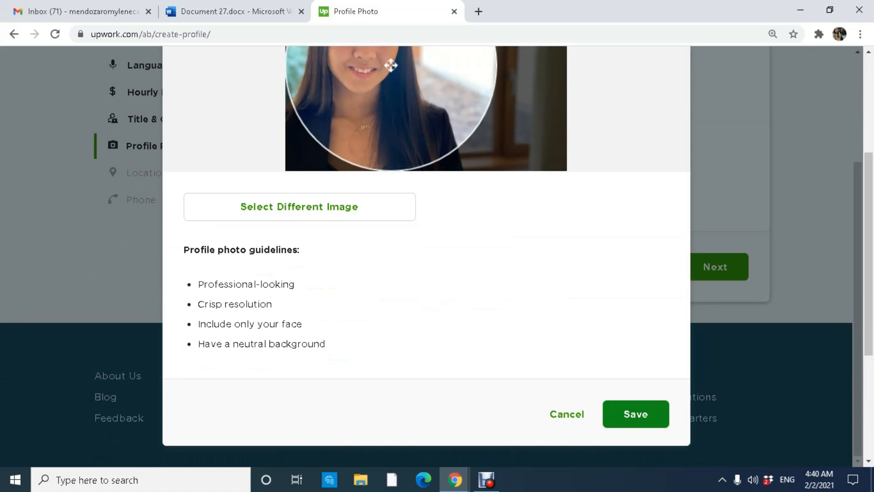
{"action": "left_click", "coordinate": [635, 413]}
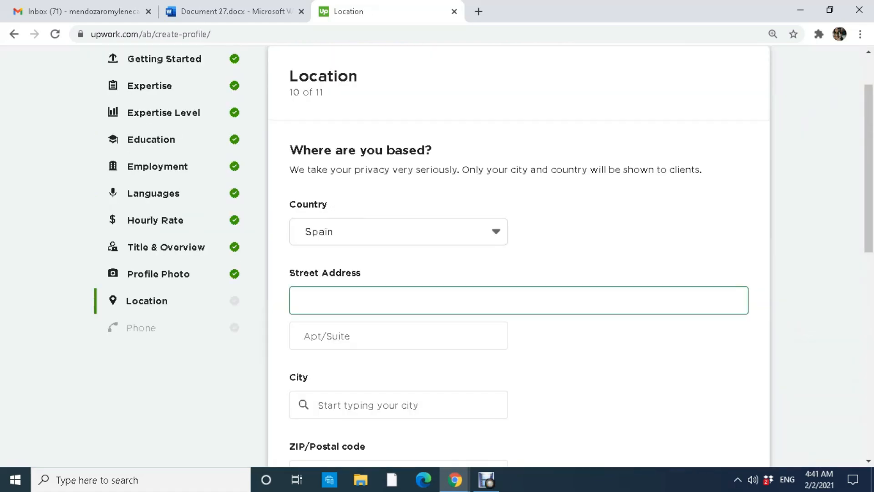
- Look through the Location form's country, street address, city and postal code fields
{"action": "scroll", "coordinate": [431, 256], "scroll_direction": "down", "scroll_amount": 3}
{"action": "scroll", "coordinate": [519, 227], "scroll_direction": "up", "scroll_amount": 3}
{"action": "scroll", "coordinate": [519, 227], "scroll_direction": "down", "scroll_amount": 3}
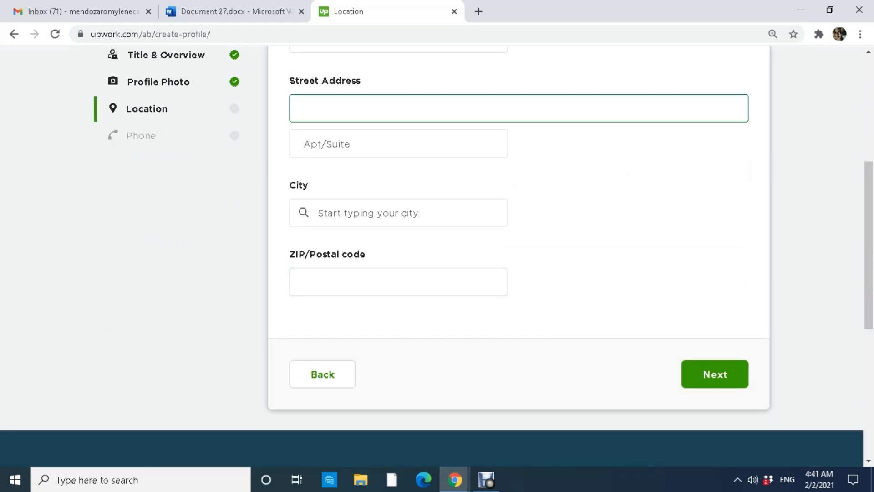
{"action": "scroll", "coordinate": [519, 255], "scroll_direction": "up", "scroll_amount": 1}
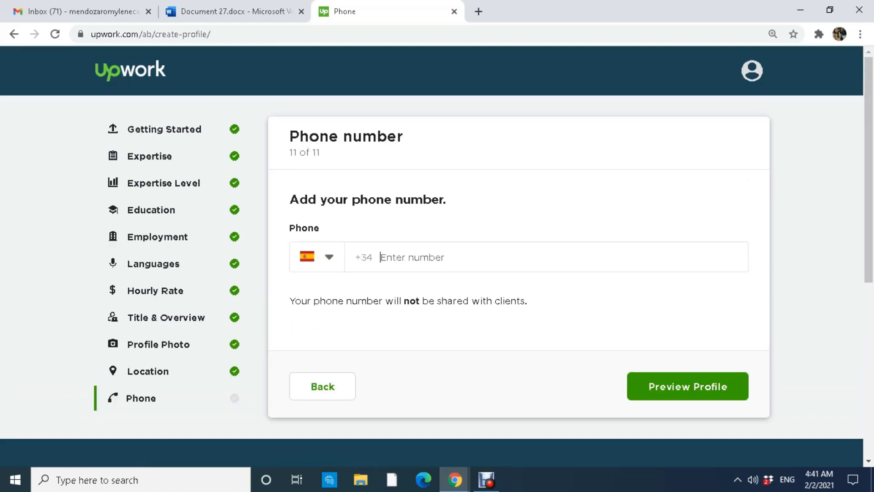
- Read the Phone number section's request and its note about sharing the number with clients
{"action": "left_click_drag", "start_coordinate": [343, 199], "coordinate": [423, 199]}
{"action": "double_click", "coordinate": [419, 199]}
{"action": "left_click", "coordinate": [419, 257]}
{"action": "left_click", "coordinate": [419, 301]}
{"action": "scroll", "coordinate": [431, 255], "scroll_direction": "down", "scroll_amount": 1}
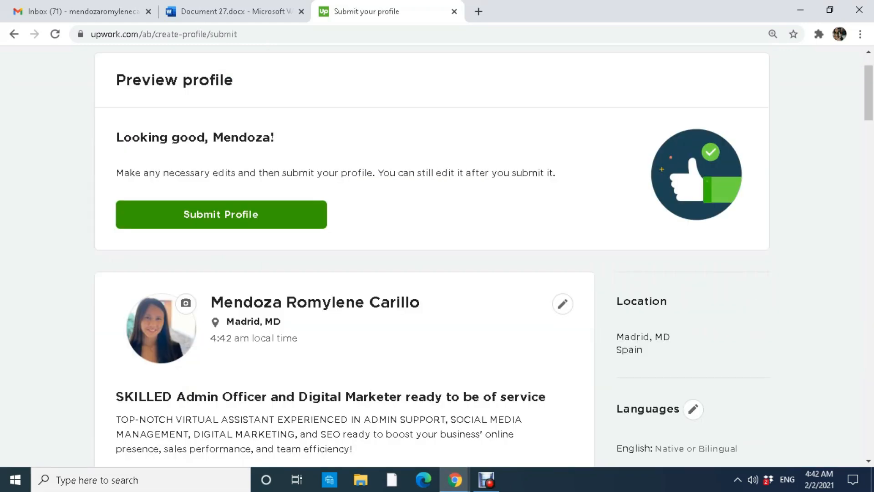
- Review the profile preview from the title and overview through skills, employment history and education, and return to the overview
{"action": "left_click_drag", "start_coordinate": [151, 81], "coordinate": [210, 80]}
{"action": "left_click", "coordinate": [219, 82]}
{"action": "scroll", "coordinate": [431, 255], "scroll_direction": "down", "scroll_amount": 7}
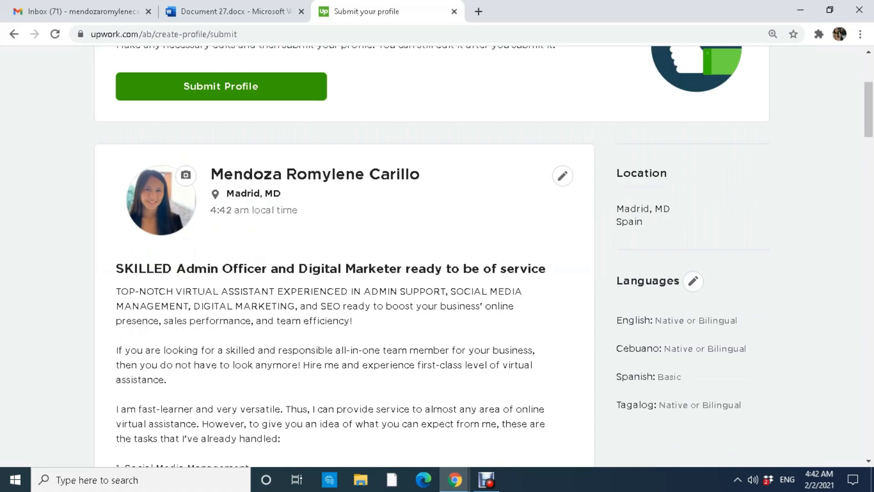
{"action": "scroll", "coordinate": [431, 255], "scroll_direction": "down", "scroll_amount": 20}
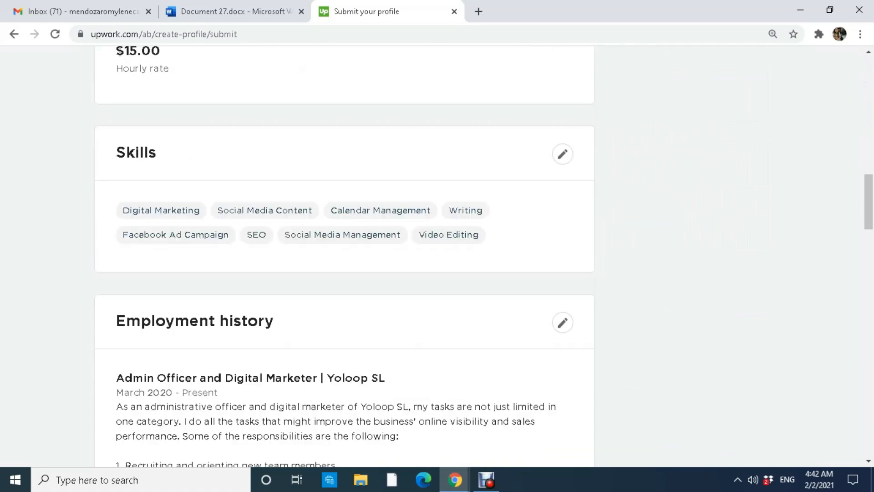
{"action": "scroll", "coordinate": [432, 255], "scroll_direction": "down", "scroll_amount": 20}
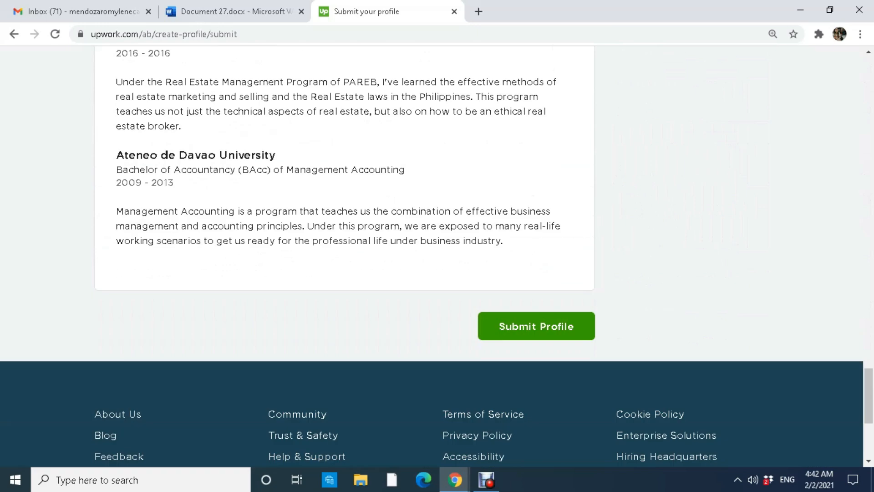
{"action": "scroll", "coordinate": [431, 254], "scroll_direction": "up", "scroll_amount": 10}
{"action": "scroll", "coordinate": [431, 255], "scroll_direction": "up", "scroll_amount": 20}
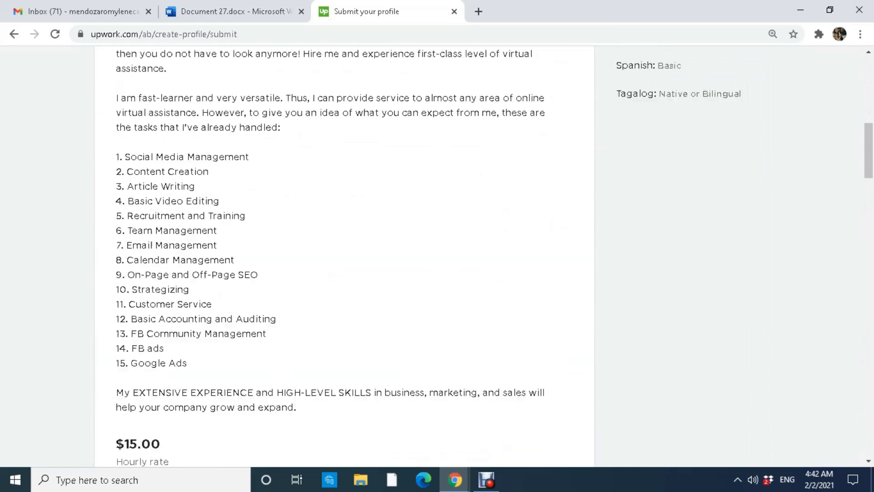
- Submit the completed profile and highlight the end of the congratulations message on the job feed page
{"action": "scroll", "coordinate": [431, 255], "scroll_direction": "down", "scroll_amount": 4}
{"action": "left_click_drag", "start_coordinate": [868, 117], "coordinate": [868, 417]}
{"action": "left_click", "coordinate": [536, 164]}
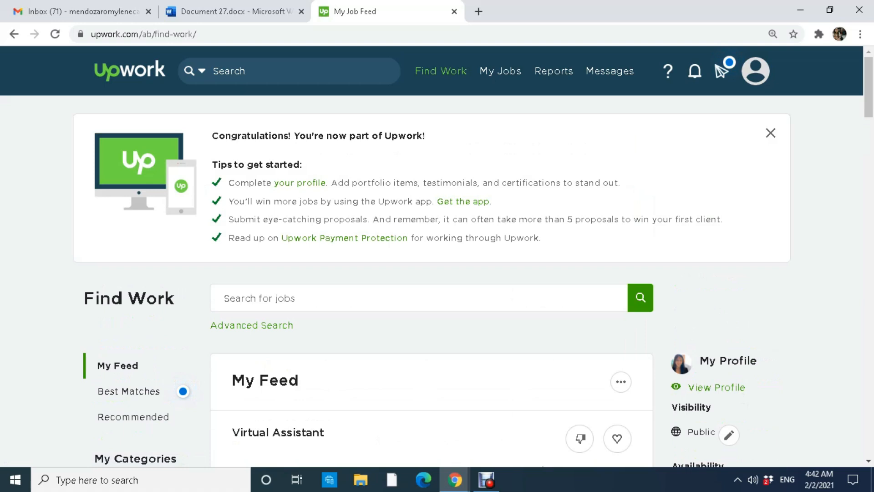
{"action": "left_click_drag", "start_coordinate": [277, 135], "coordinate": [332, 135]}
{"action": "left_click", "coordinate": [425, 135]}
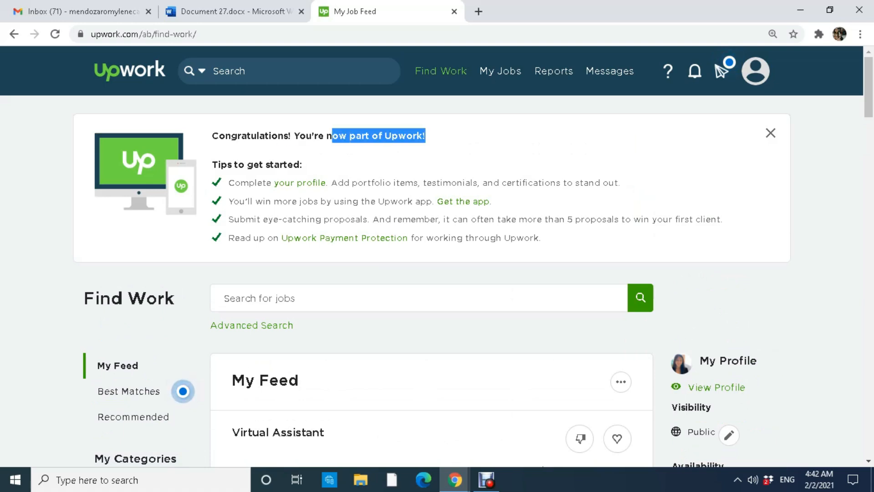